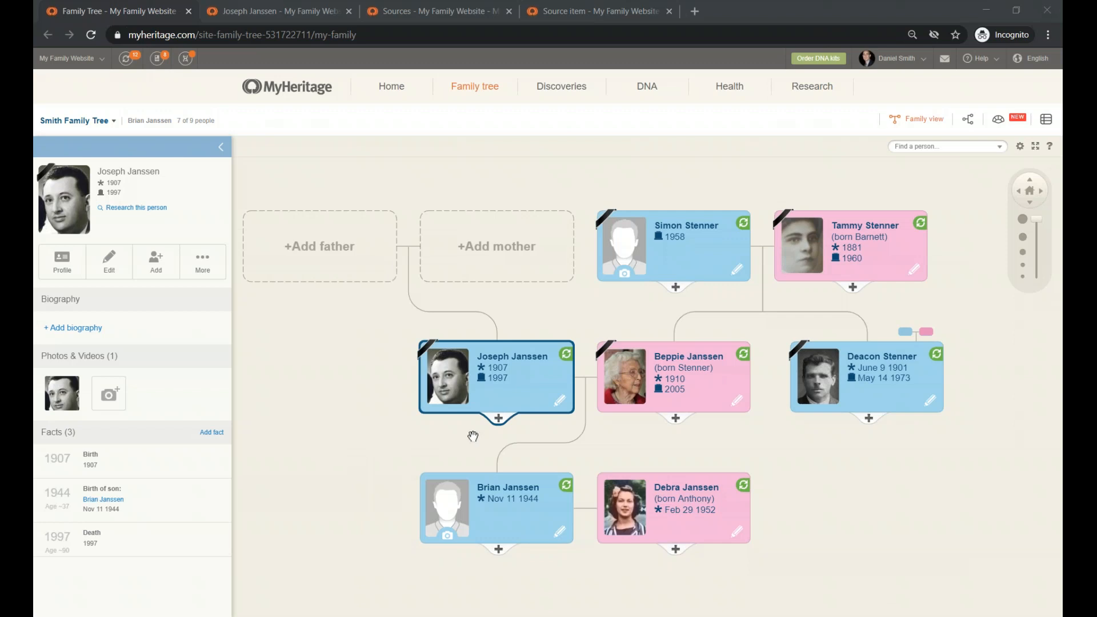
- Open the Edit profile dialog for the man born 1907, showing death year 1997
click(561, 406)
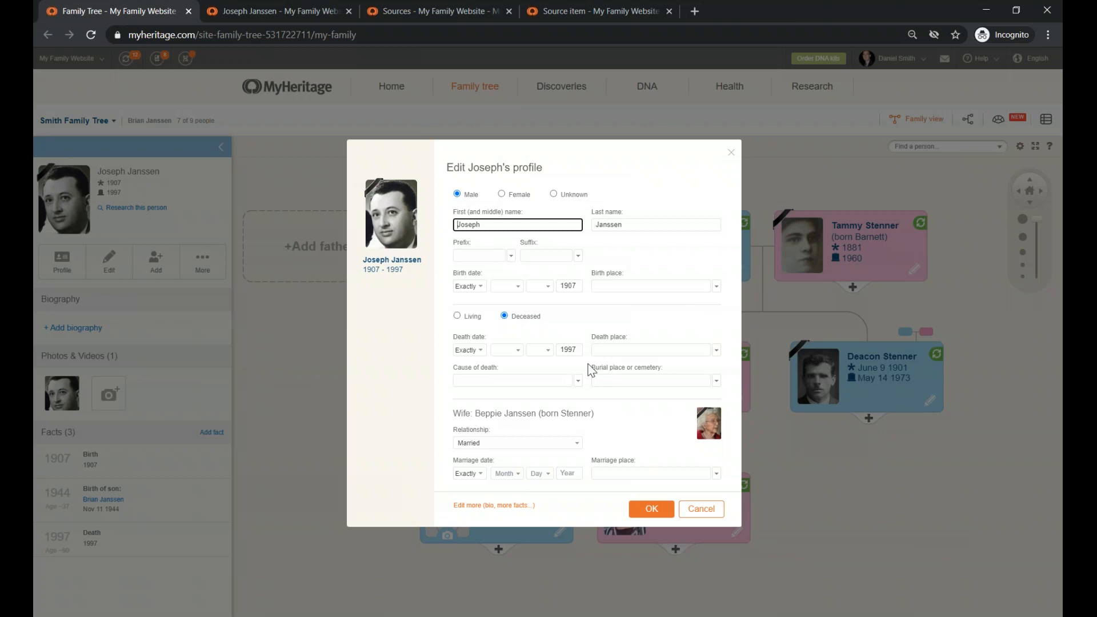
drag(449, 510, 526, 512)
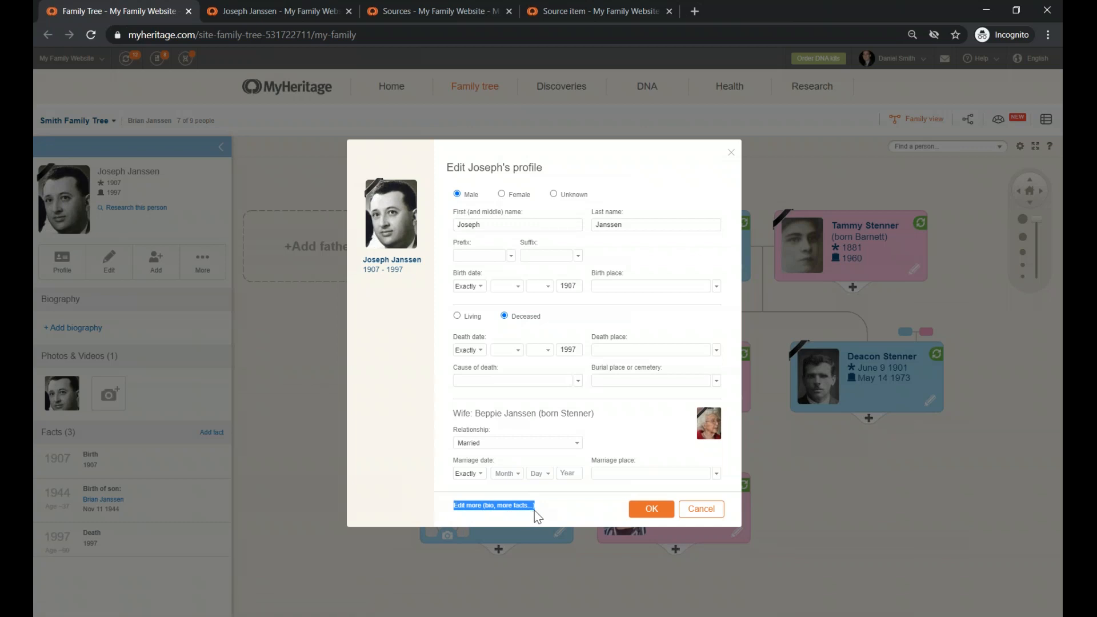
- Switch from quick edit to the full profile editor's All facts page
click(512, 509)
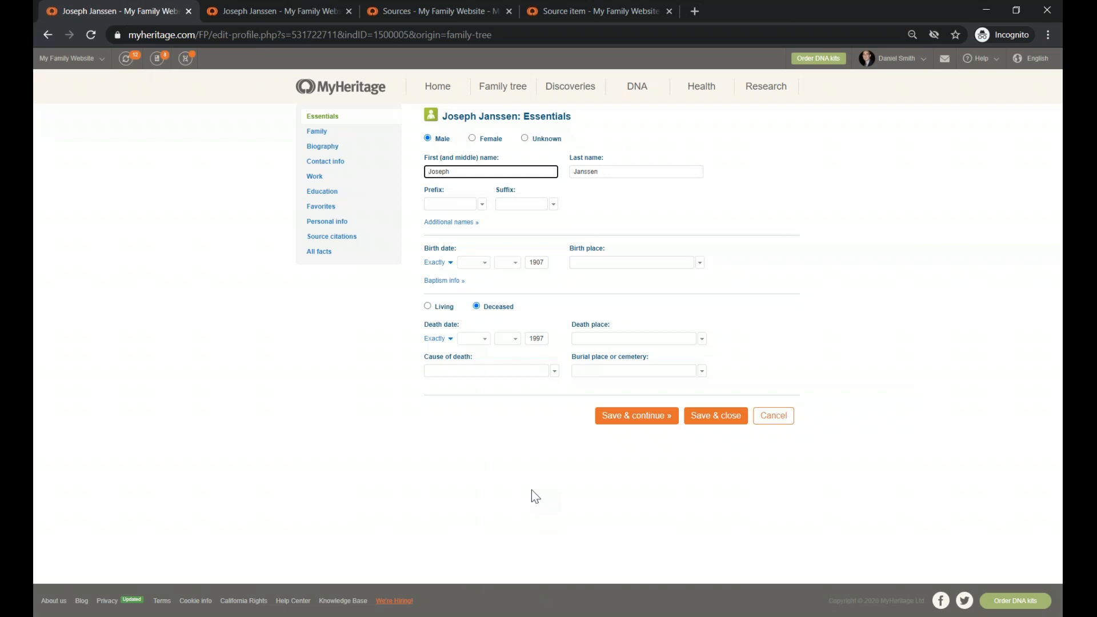
click(319, 252)
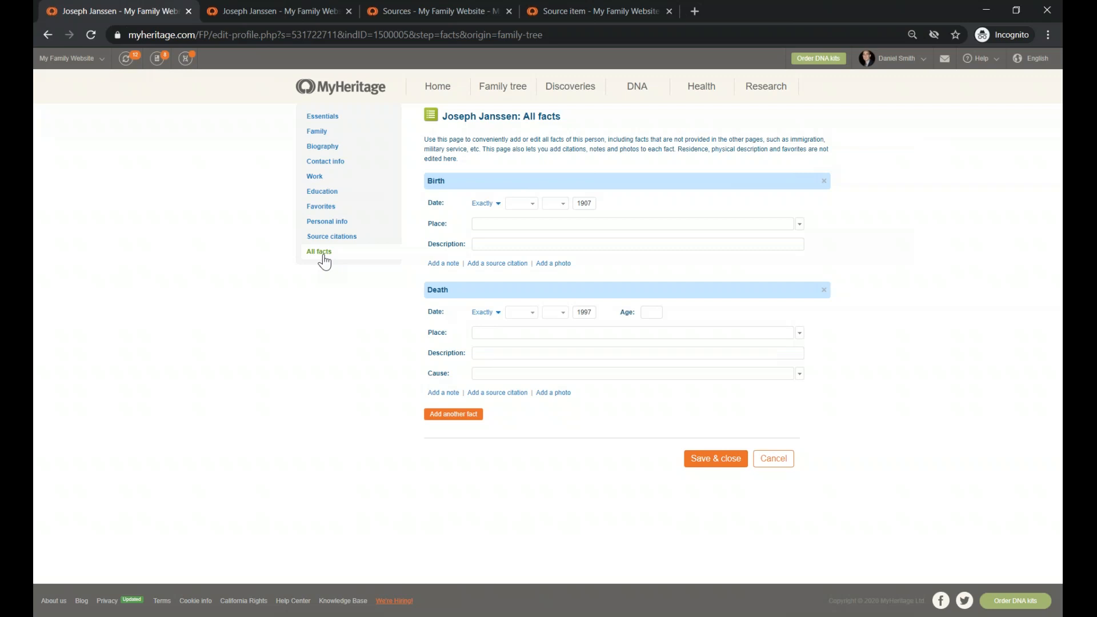
- Enter England as the birth place and dismiss the place suggestions
click(486, 224)
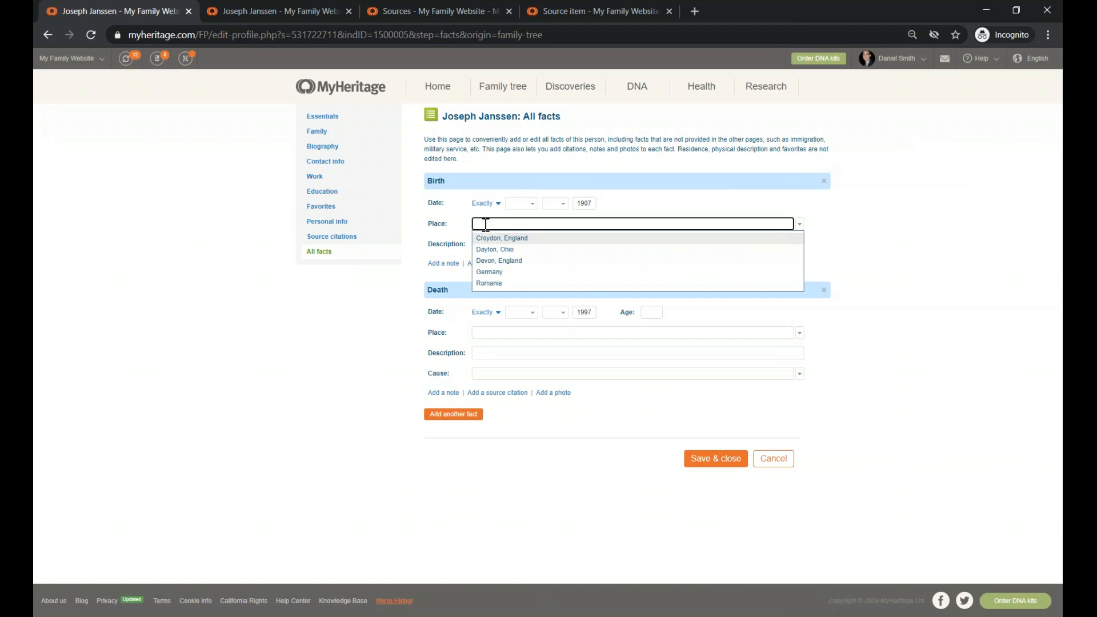
text(England)
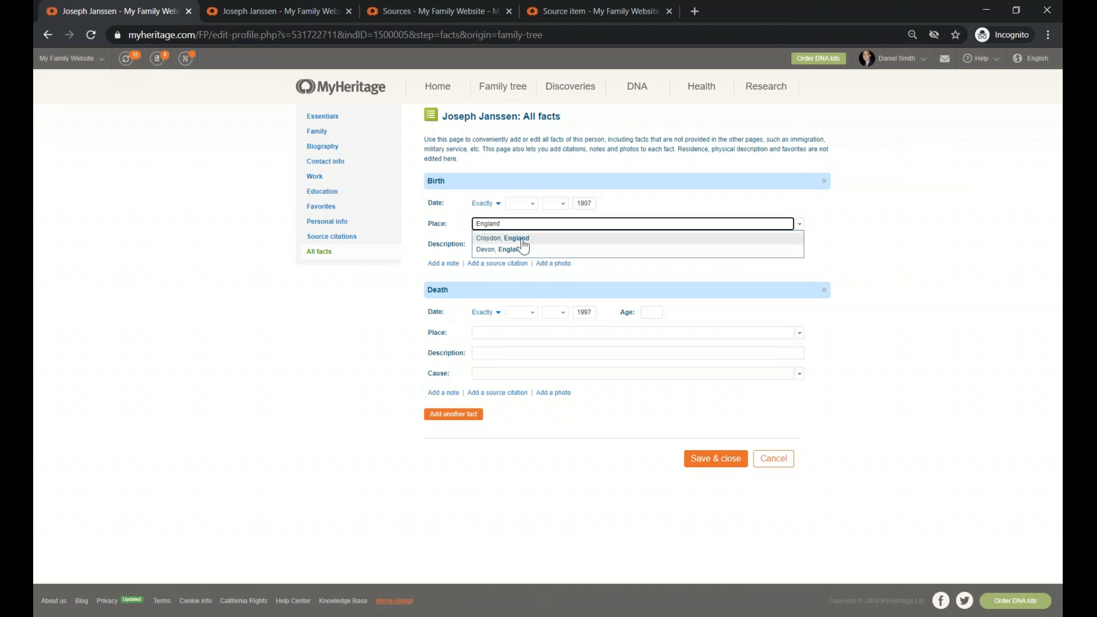
click(629, 208)
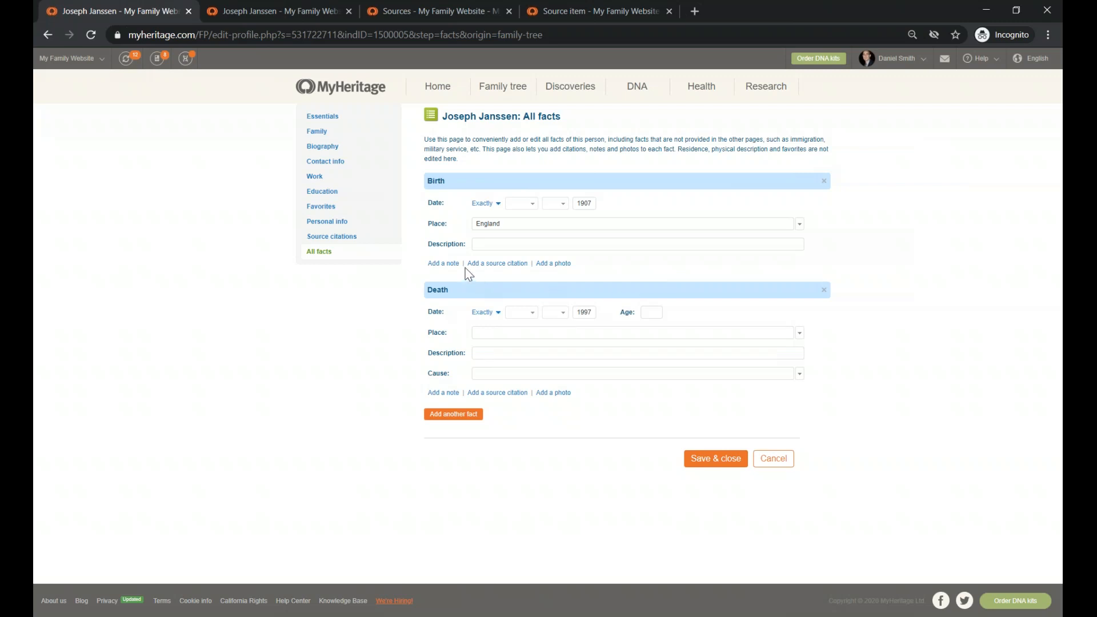
drag(465, 263, 528, 268)
- Add a birth citation quoting "I remember he was born in England" with the uncle's name below
click(496, 263)
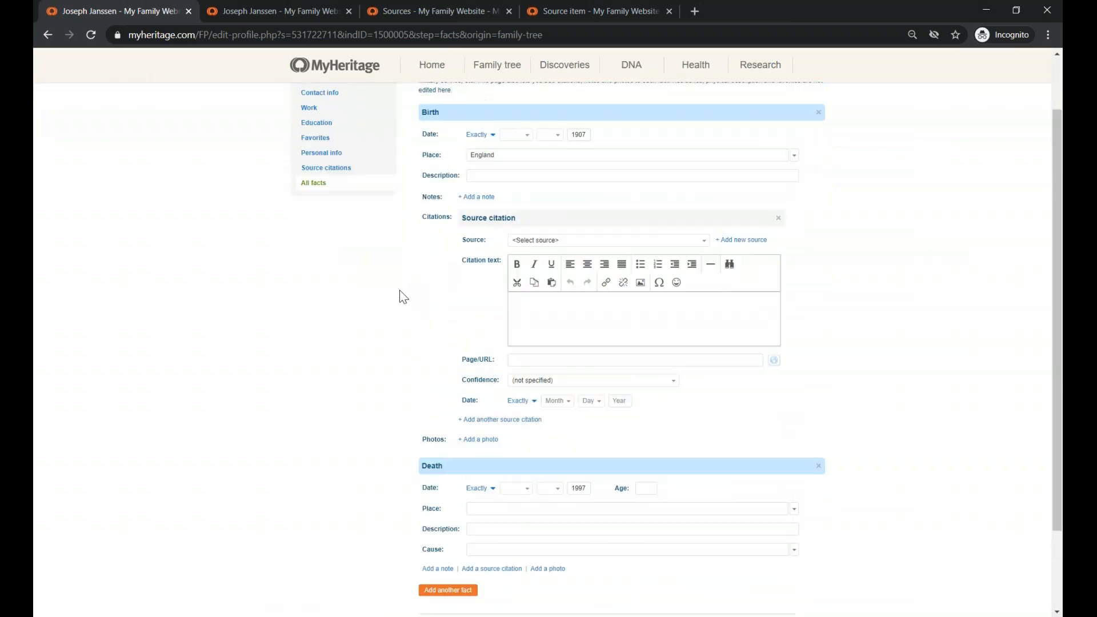
scroll(403, 297, up, 2)
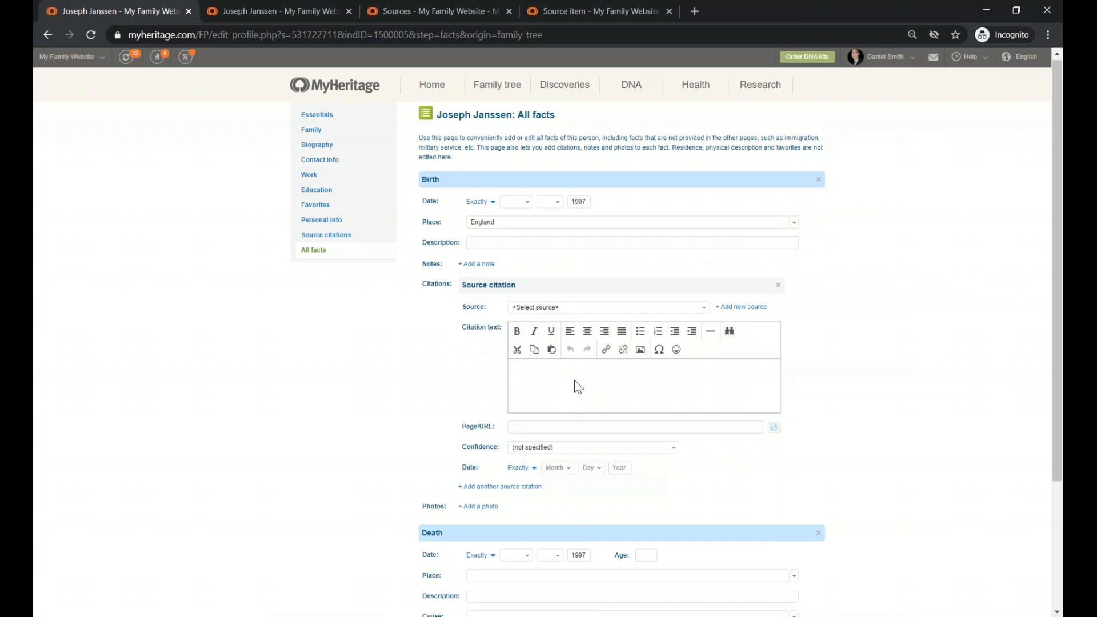
text(I remember he was born in England)
key(Home)
text(")
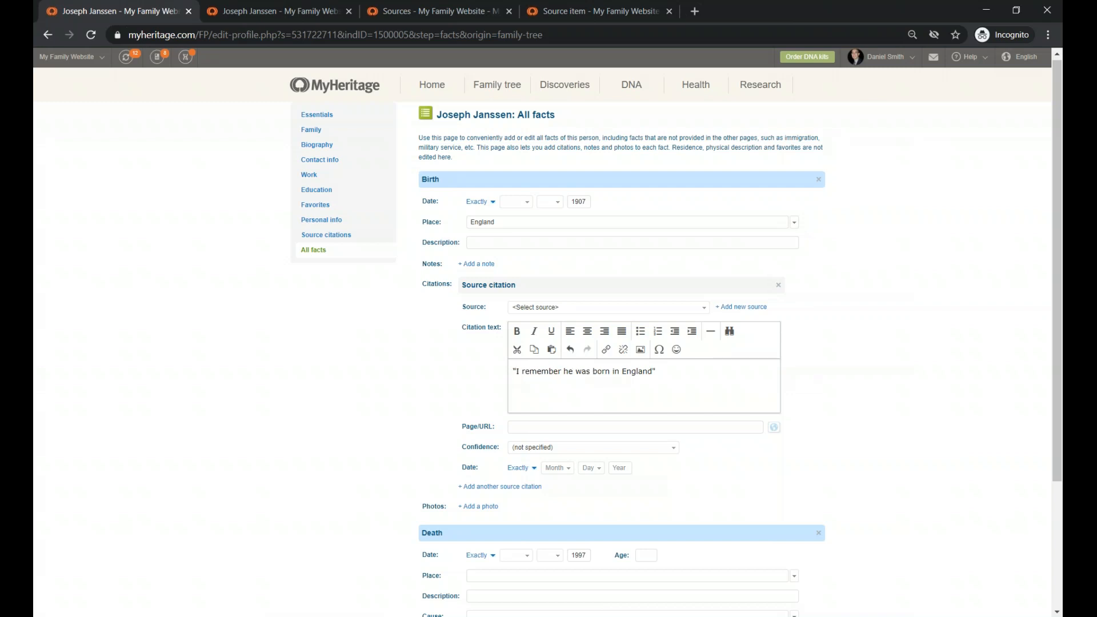
key(Return)
text(Un)
text(d)
drag(516, 373, 651, 372)
click(526, 380)
drag(517, 381, 587, 382)
click(561, 382)
- Check the available sources in the Source list and choose to create a new one
click(547, 310)
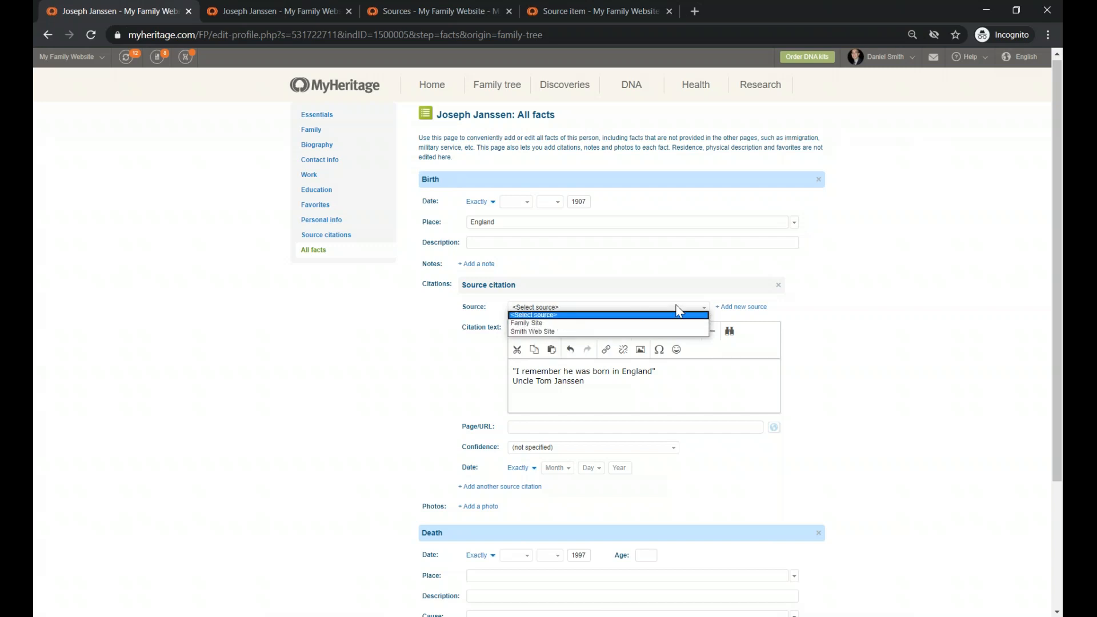
click(814, 328)
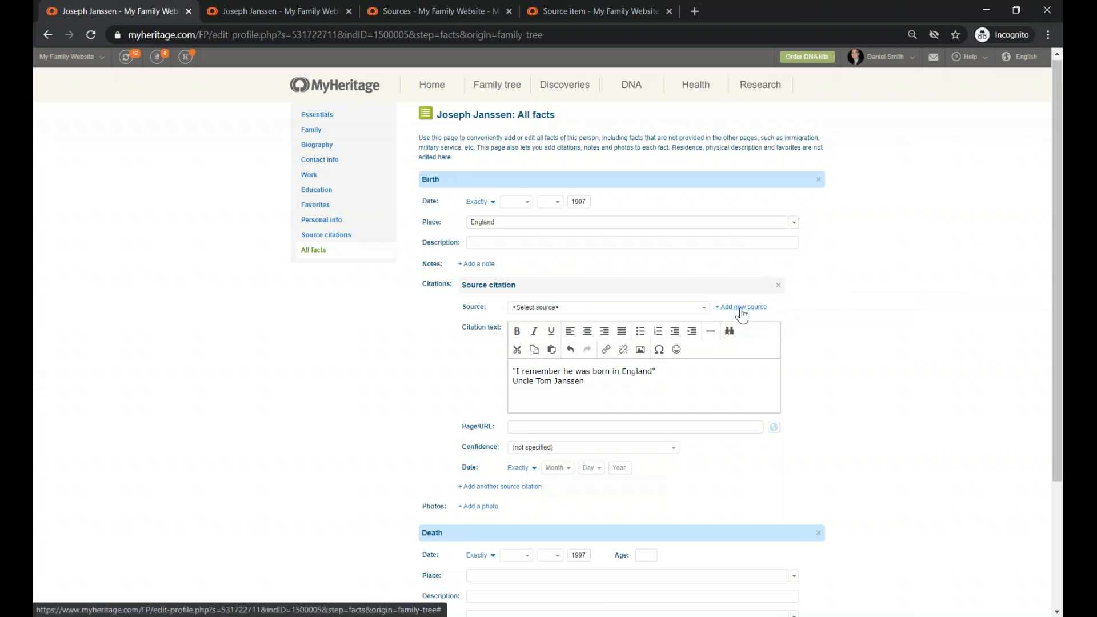
click(704, 310)
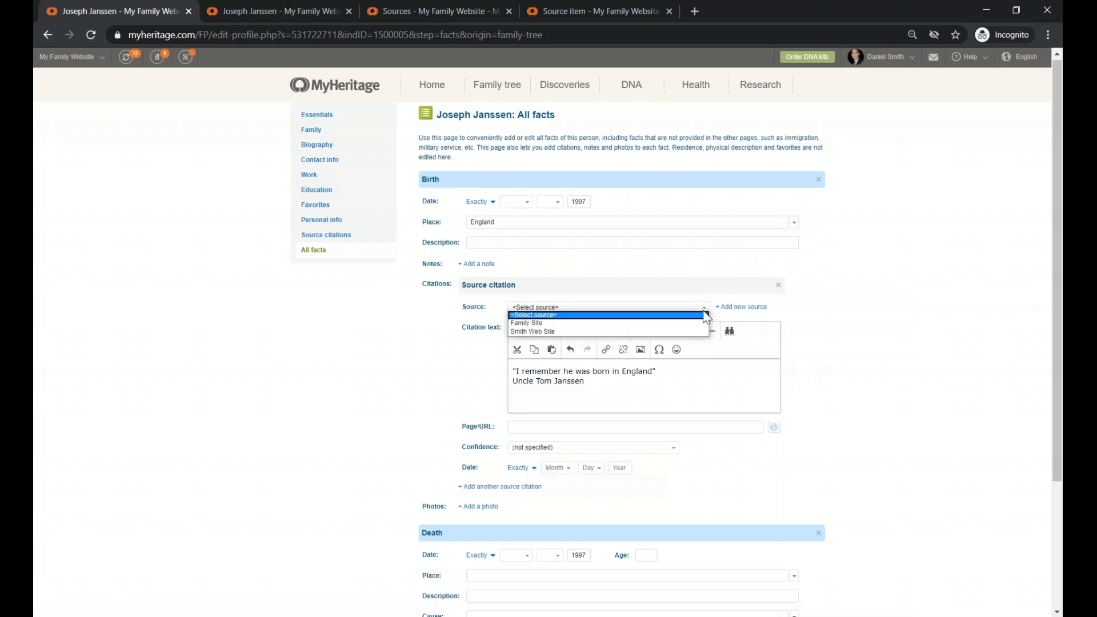
click(735, 308)
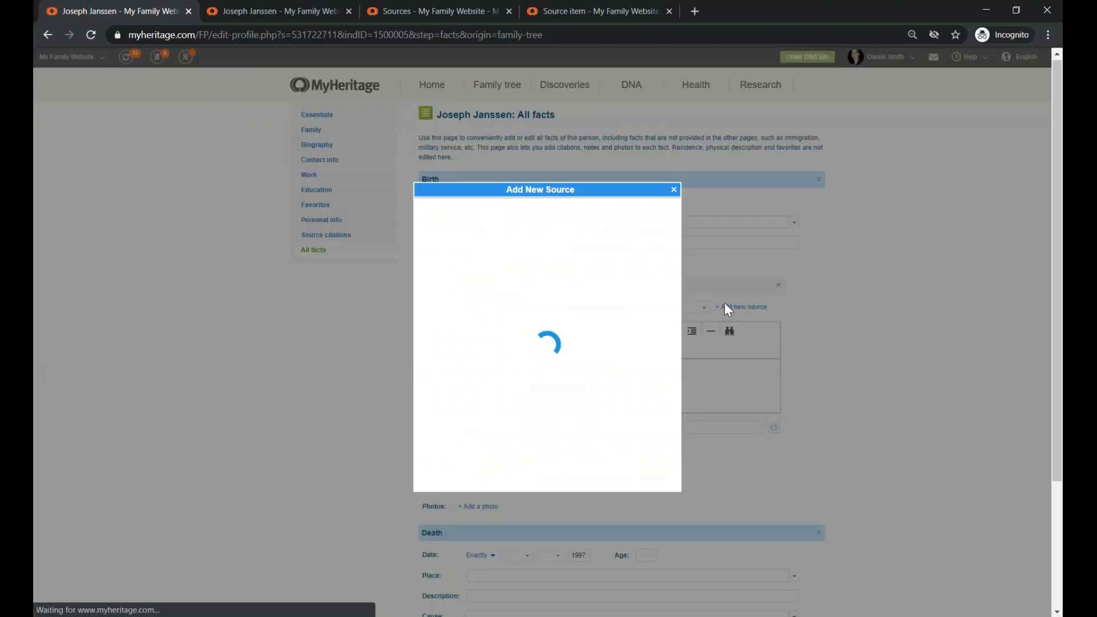
- Enter the uncle's name as the new source title, fixing the misspelled surname
click(609, 195)
drag(505, 193, 626, 194)
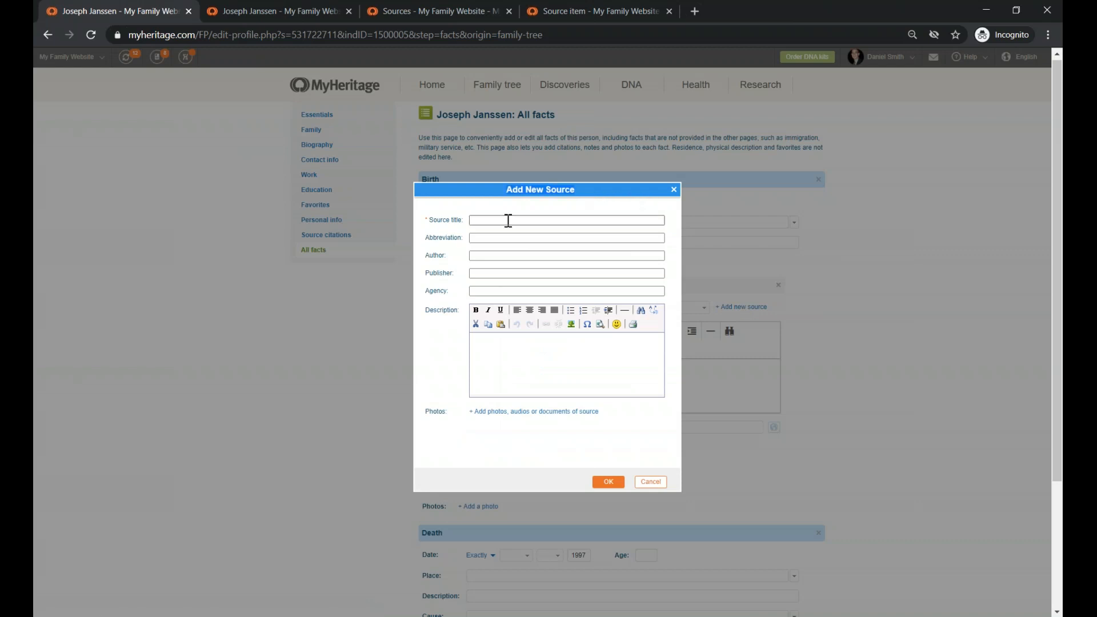
click(506, 220)
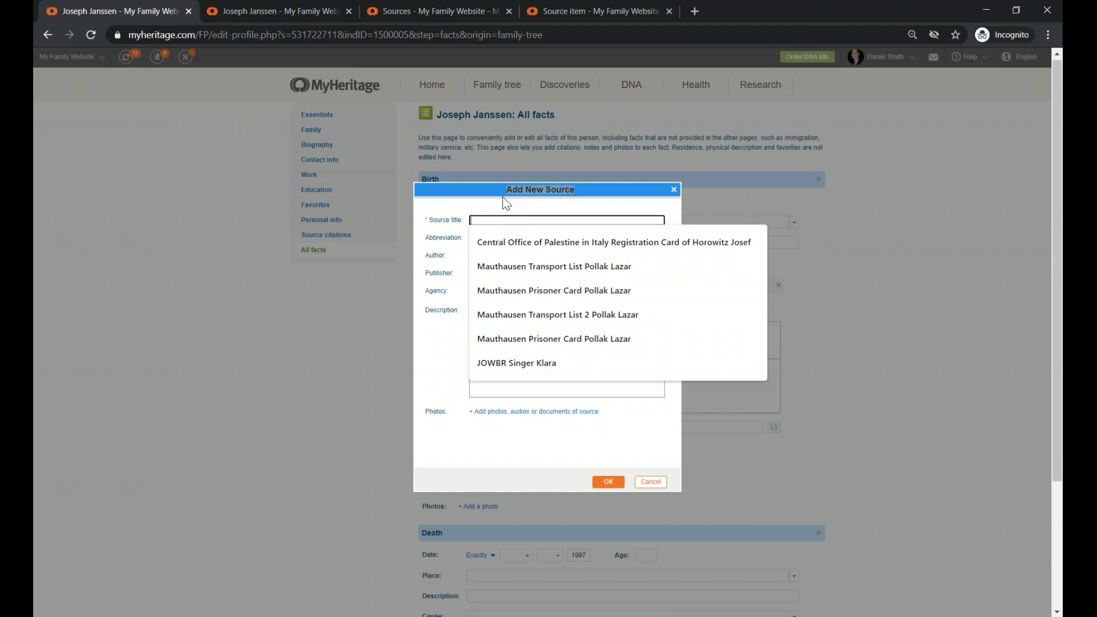
text(Unc)
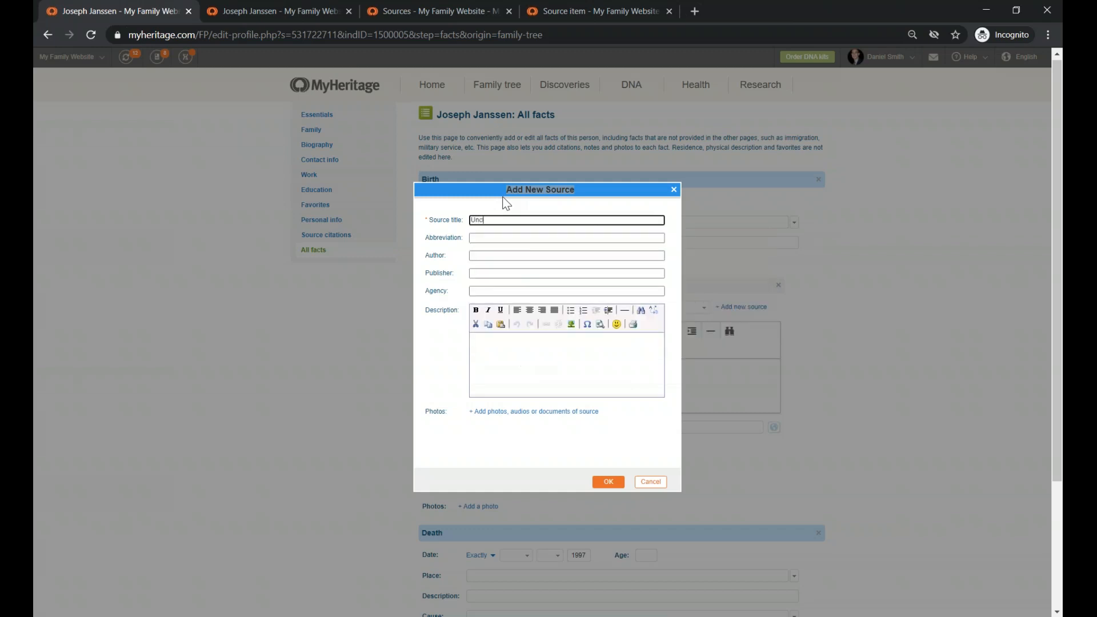
right_click(514, 220)
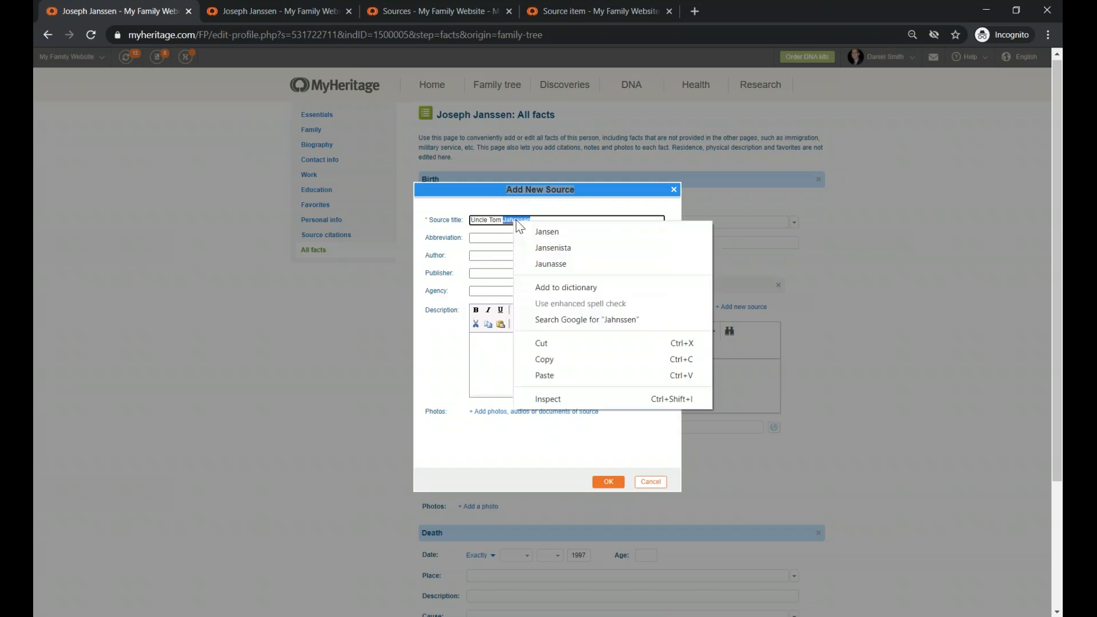
click(547, 231)
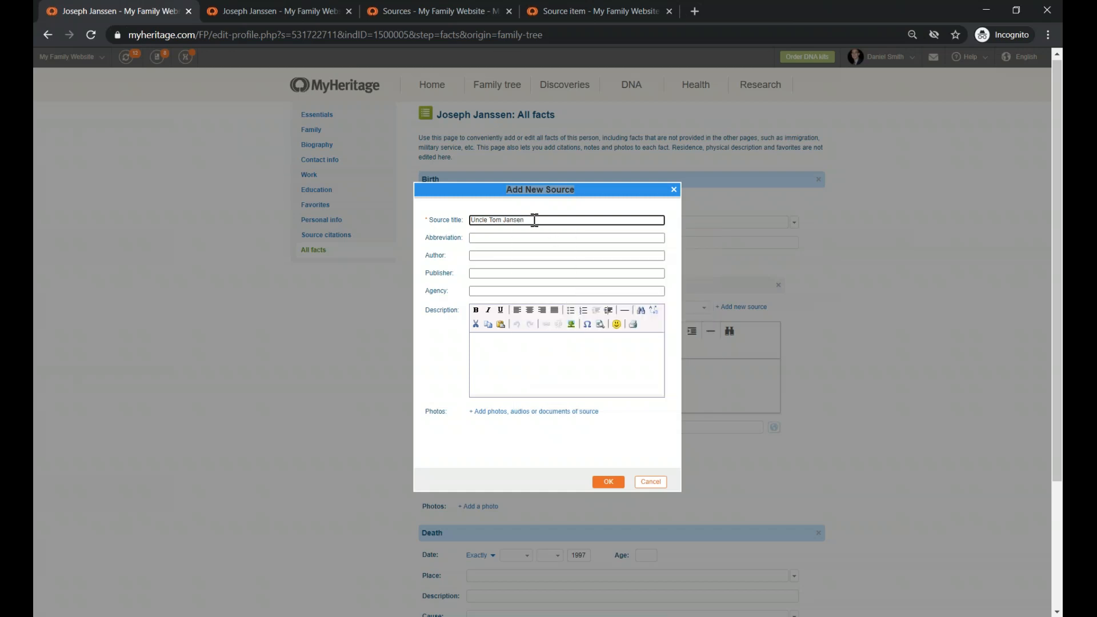
click(514, 220)
text(n)
click(518, 238)
click(430, 381)
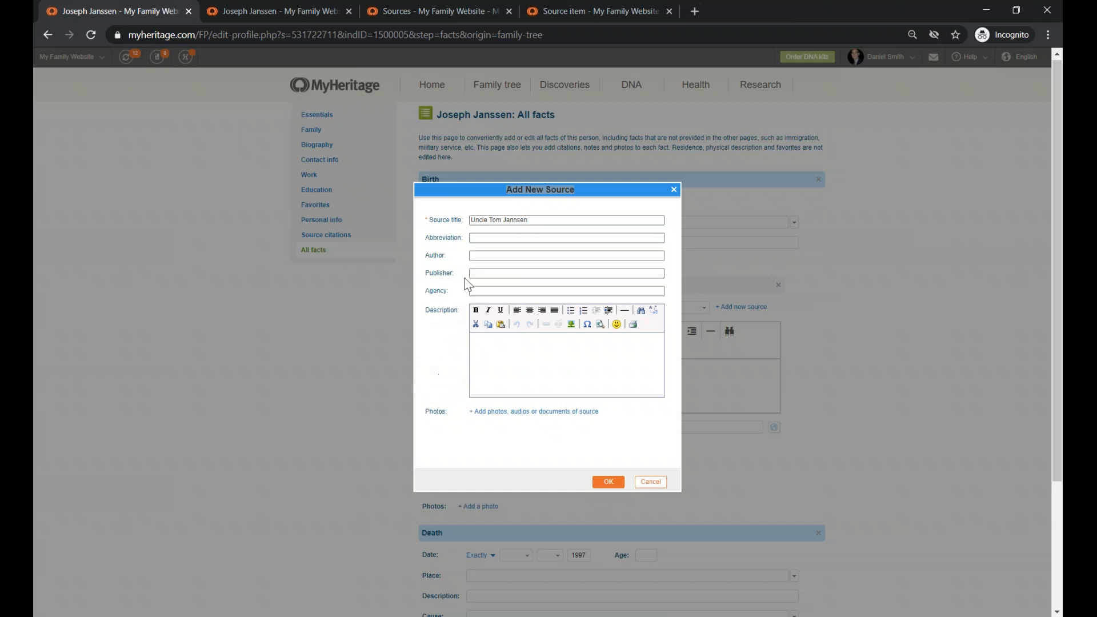
click(482, 253)
click(491, 236)
- Correct the title's surname spelling and paste the uncle's name into Author
drag(489, 221, 586, 221)
key(ctrl+c)
click(516, 220)
drag(516, 220, 518, 221)
text(s)
click(478, 253)
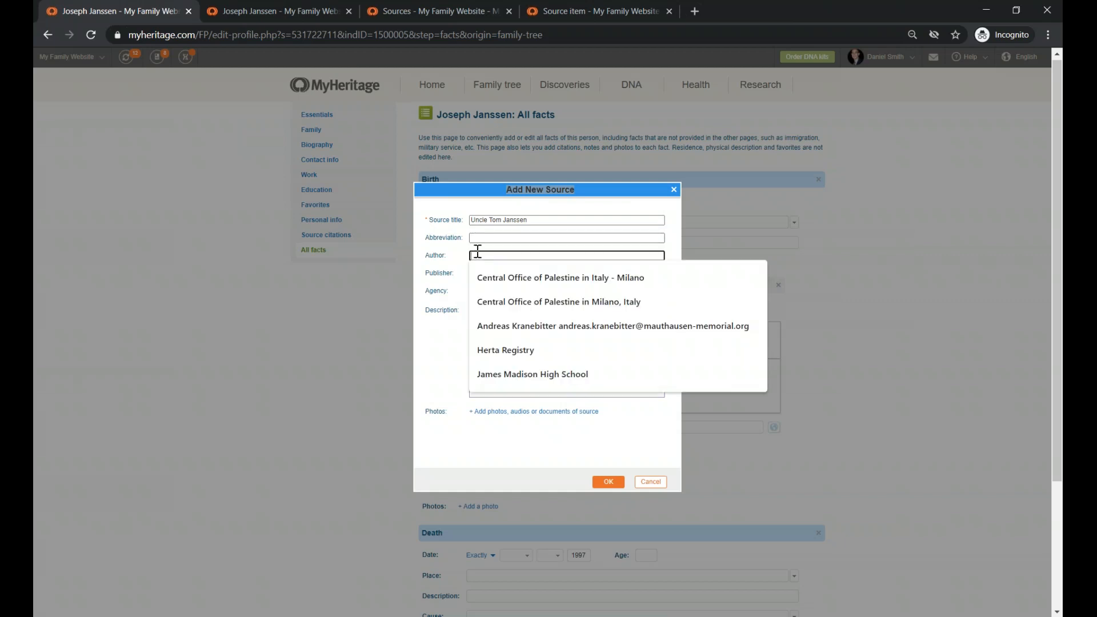
key(ctrl+v)
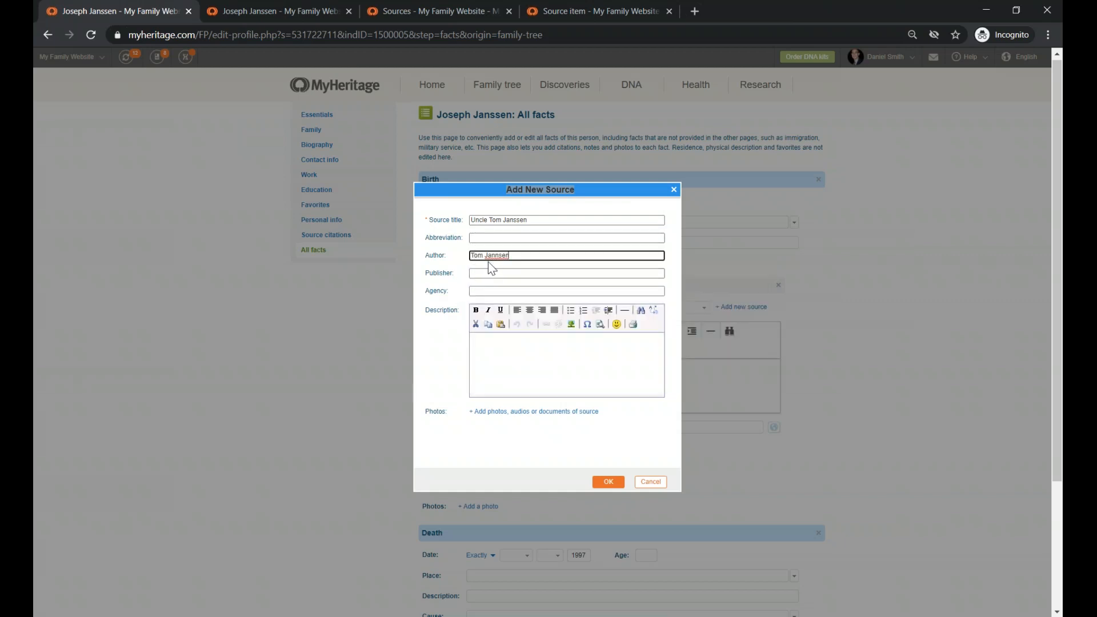
- Correct the author's surname spelling, then move through the Publisher and Description fields
click(499, 256)
key(BackSpace)
text(ss)
click(443, 382)
click(476, 274)
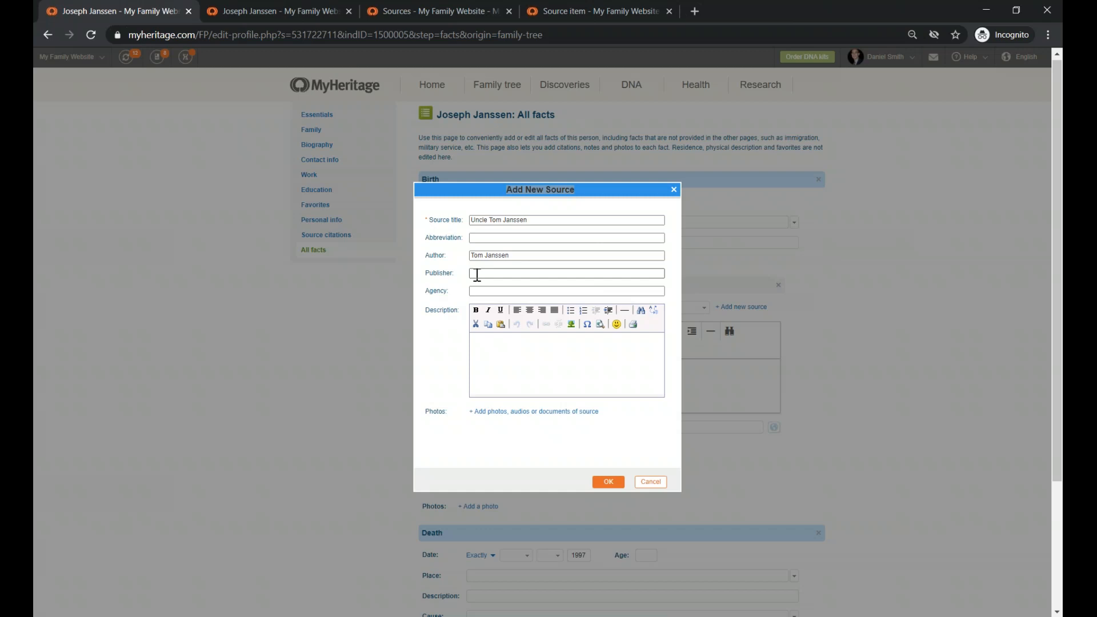
click(511, 369)
- Attach and upload the Birth Record from Tarnopol scan to the new source
click(513, 413)
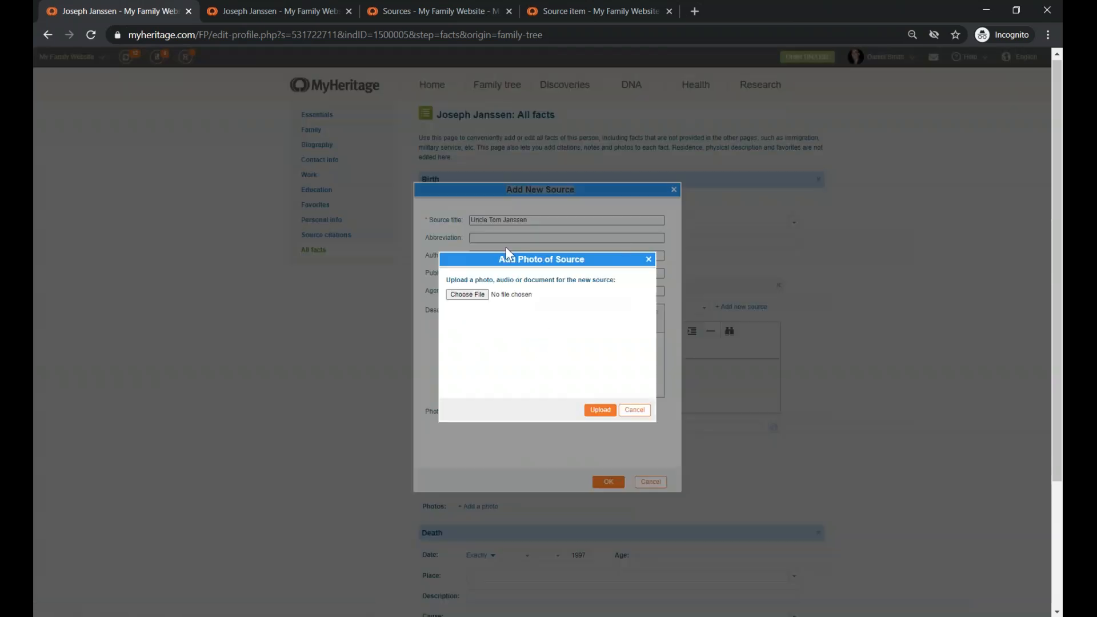
click(467, 294)
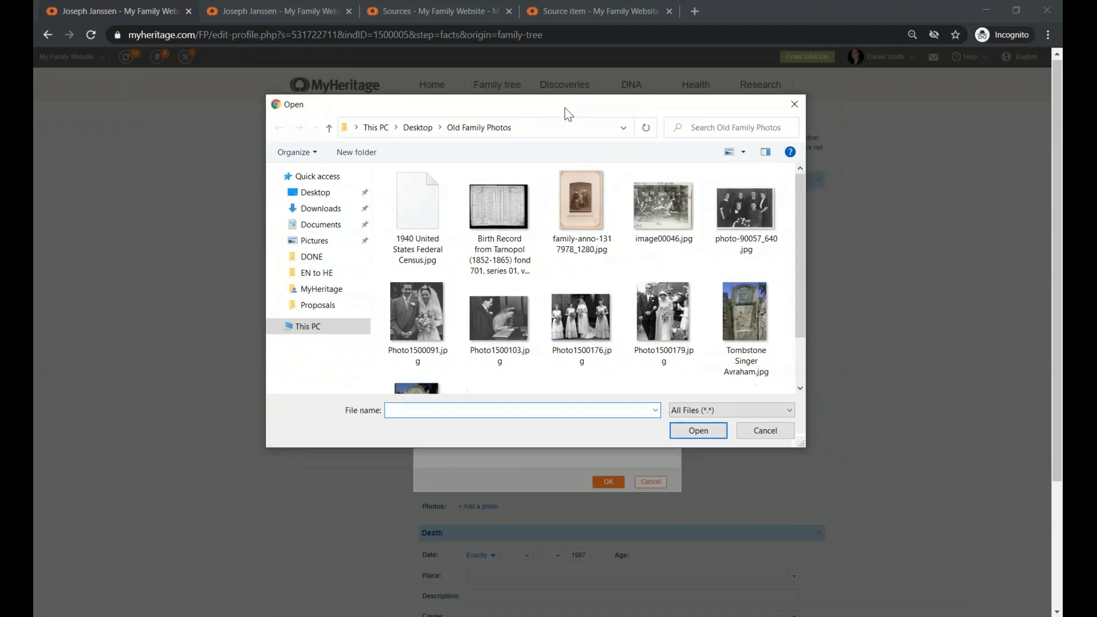
drag(637, 480, 638, 533)
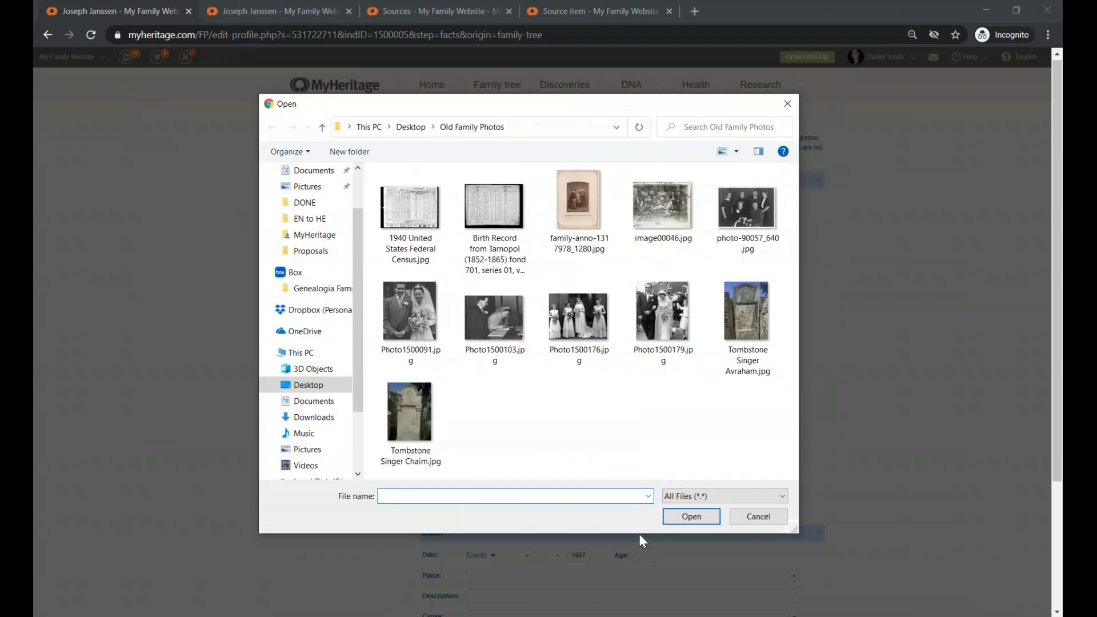
click(487, 205)
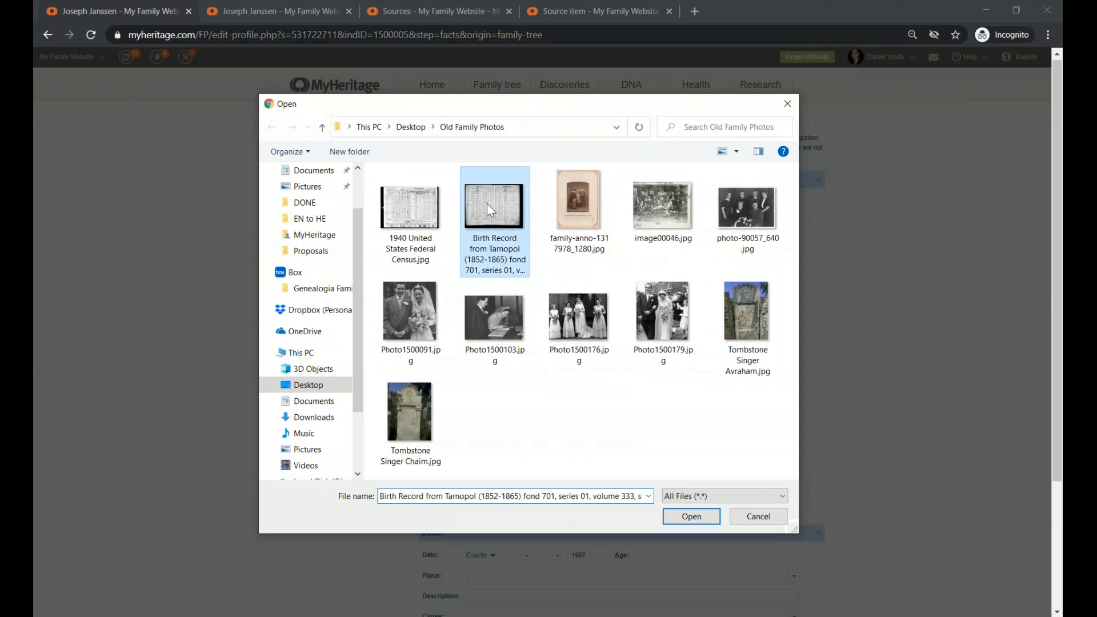
click(692, 517)
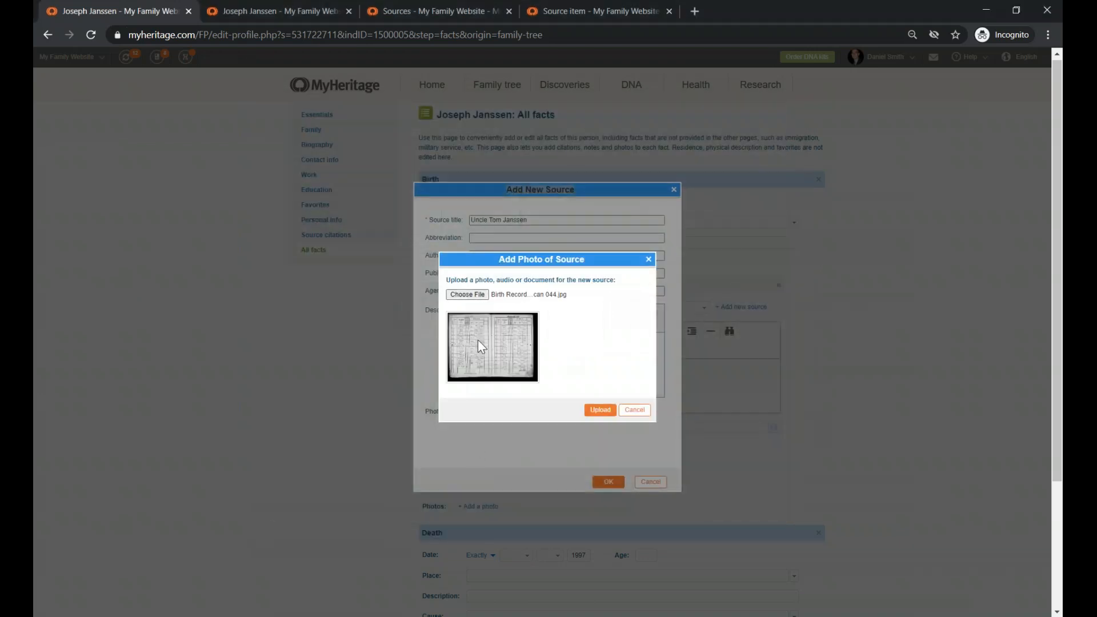
click(600, 411)
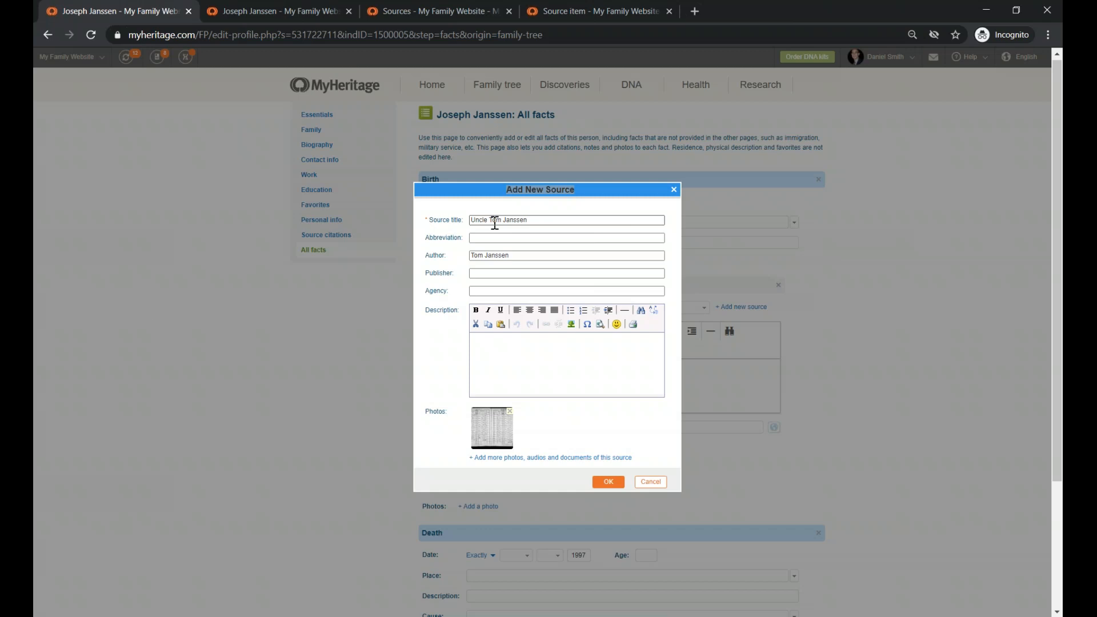
- Confirm the new source with its uploaded birth record scan using OK
click(608, 482)
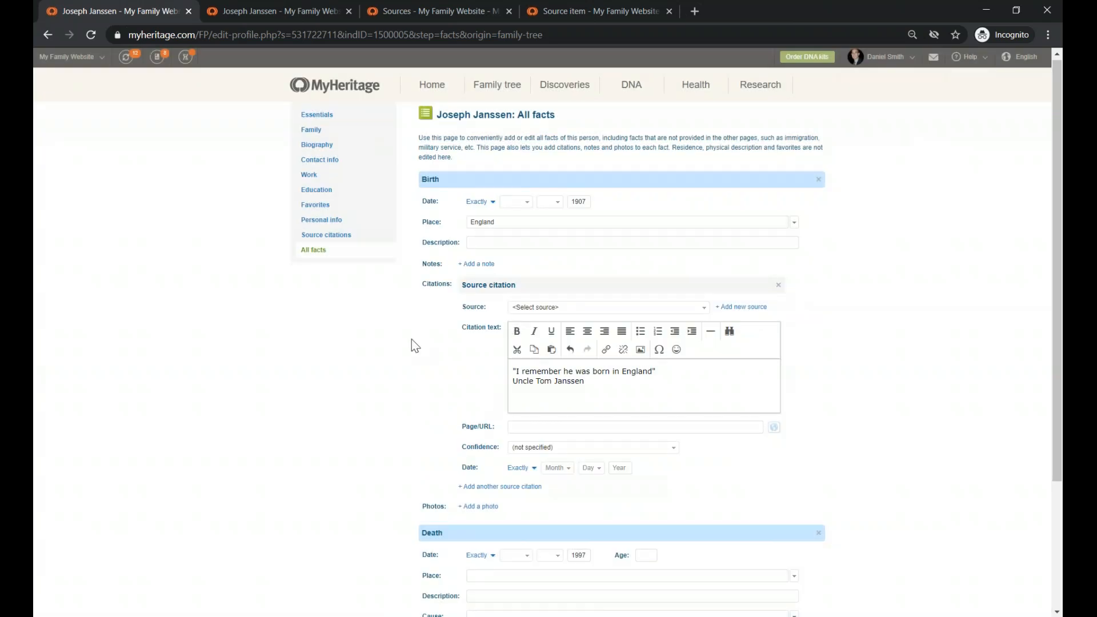
- Review the source choices, then set Page/URL to the suggested familysearch.org record link
click(652, 303)
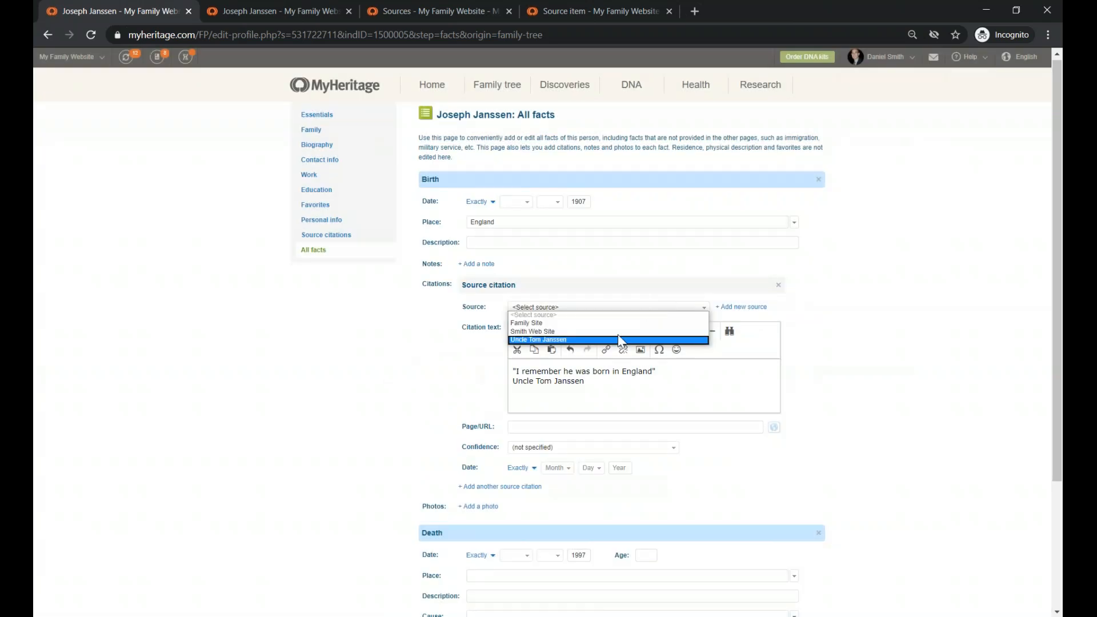
click(563, 340)
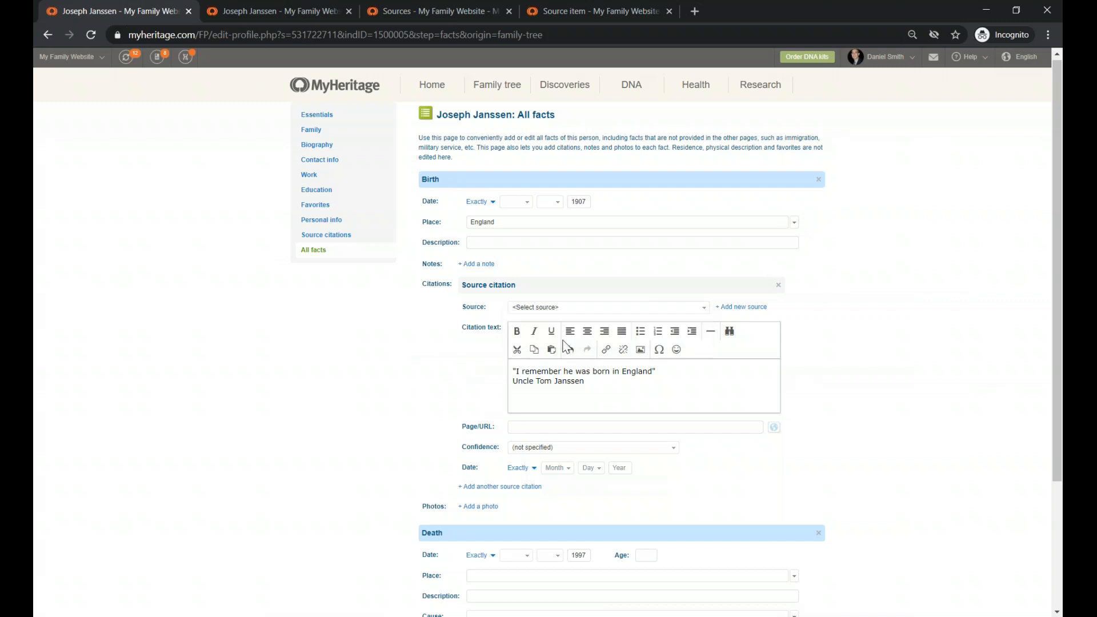
click(559, 307)
click(522, 342)
scroll(419, 387, down, 1)
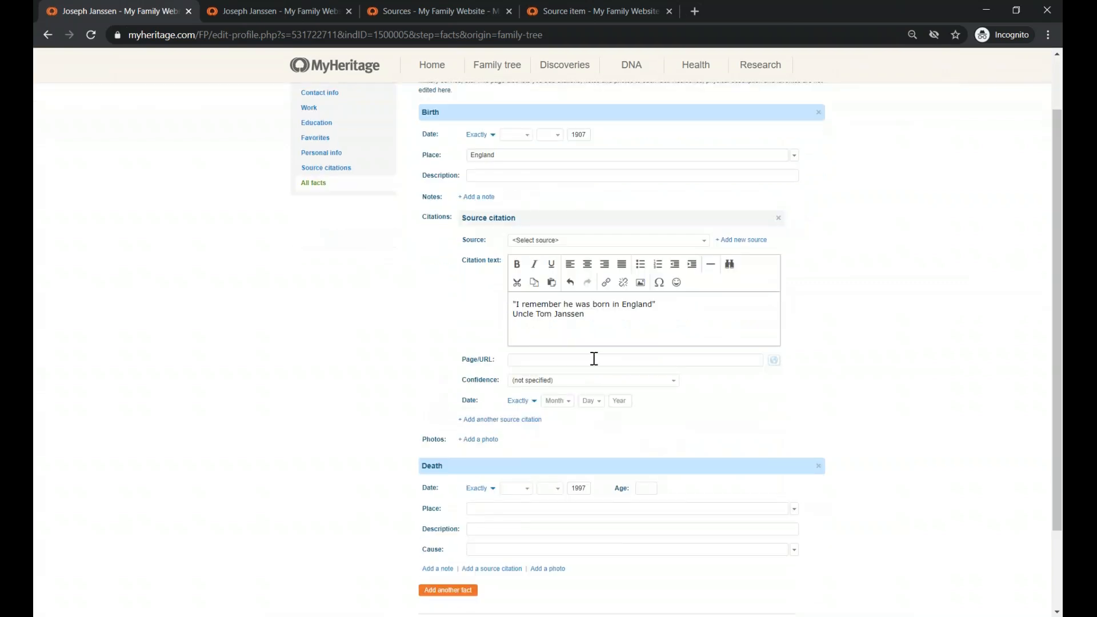
click(528, 362)
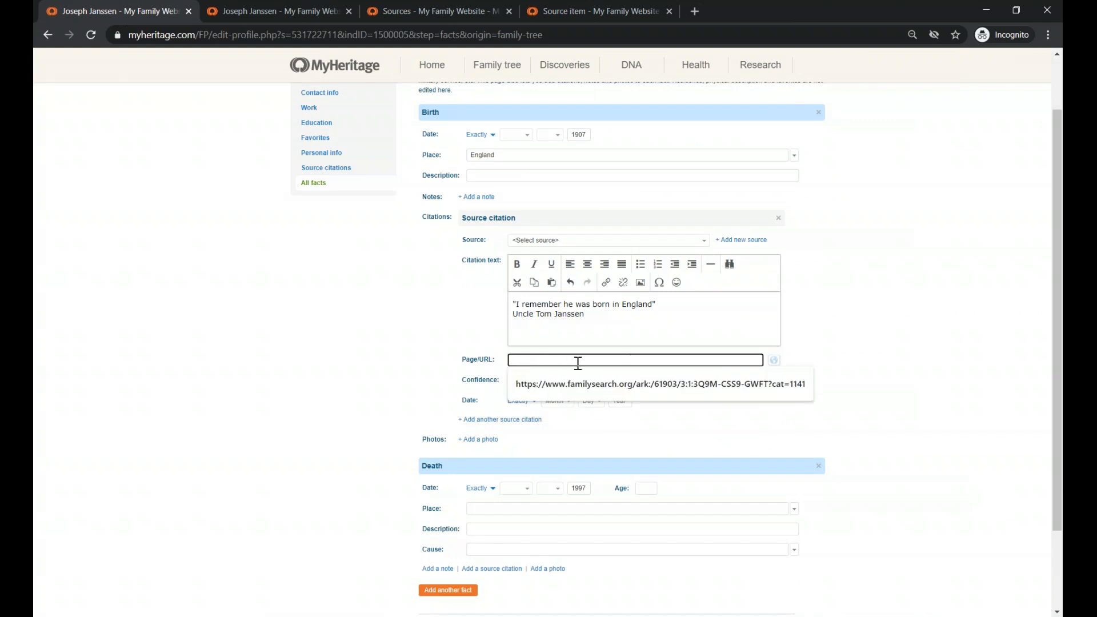
click(665, 385)
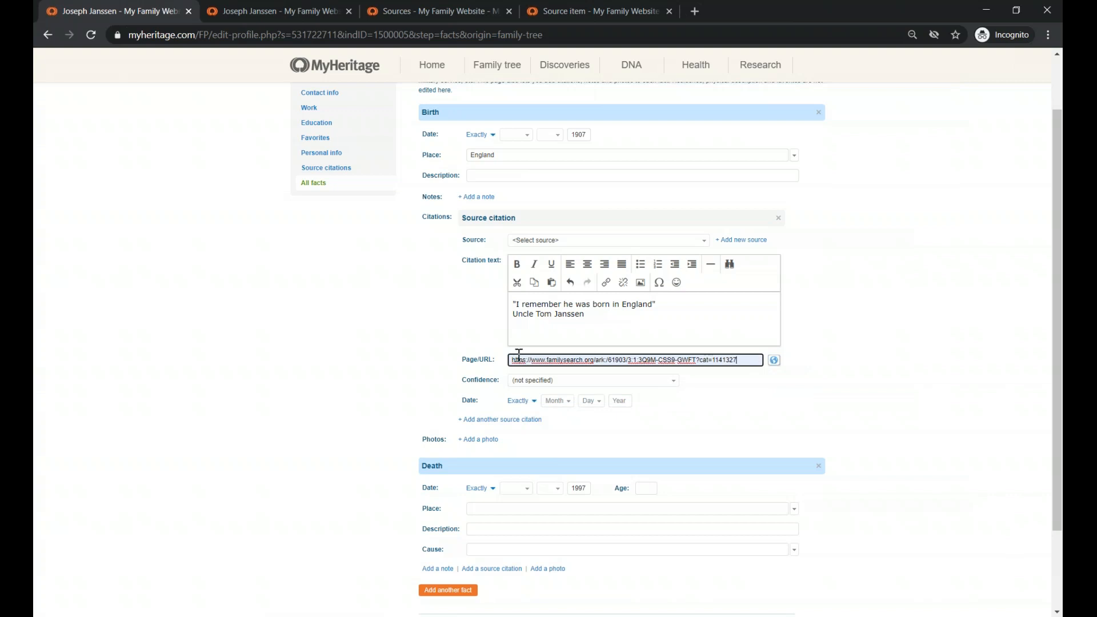
click(594, 381)
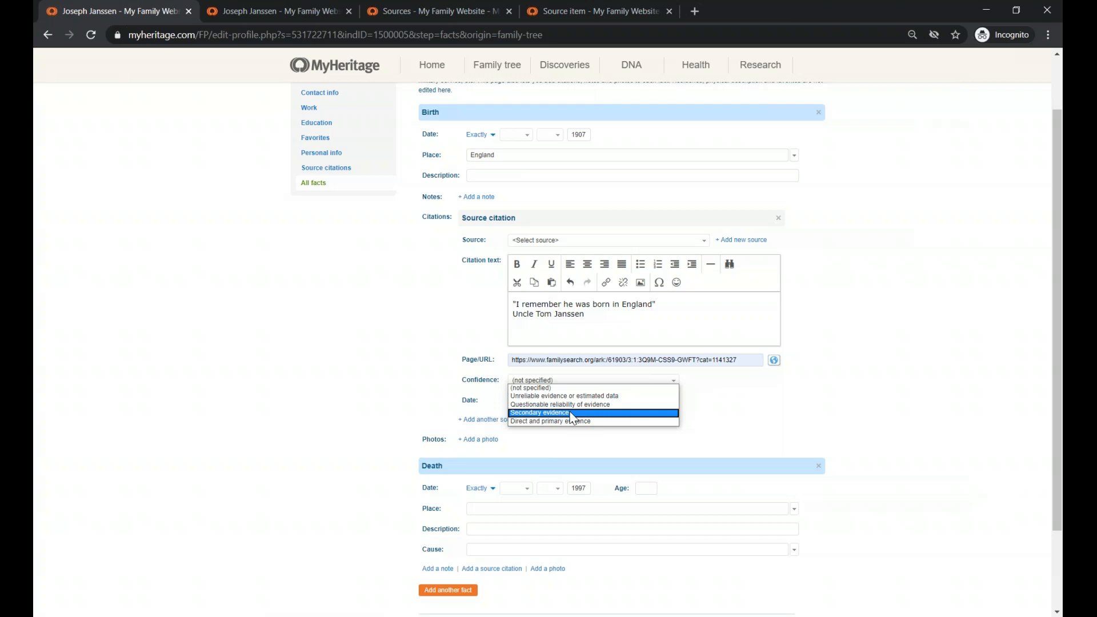
click(397, 375)
scroll(400, 380, up, 2)
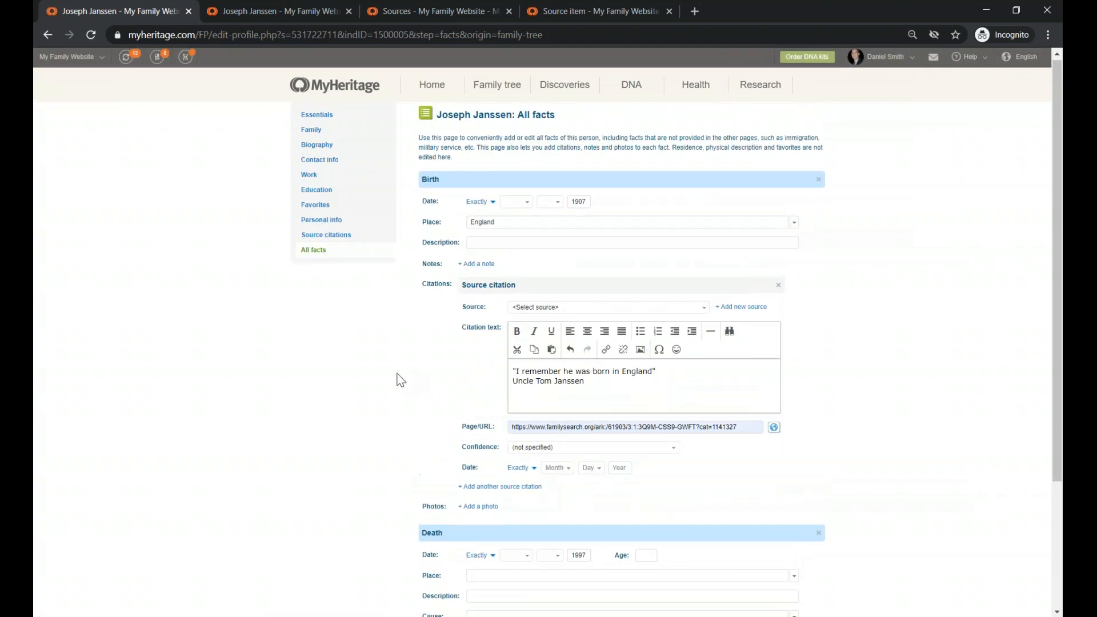
click(592, 448)
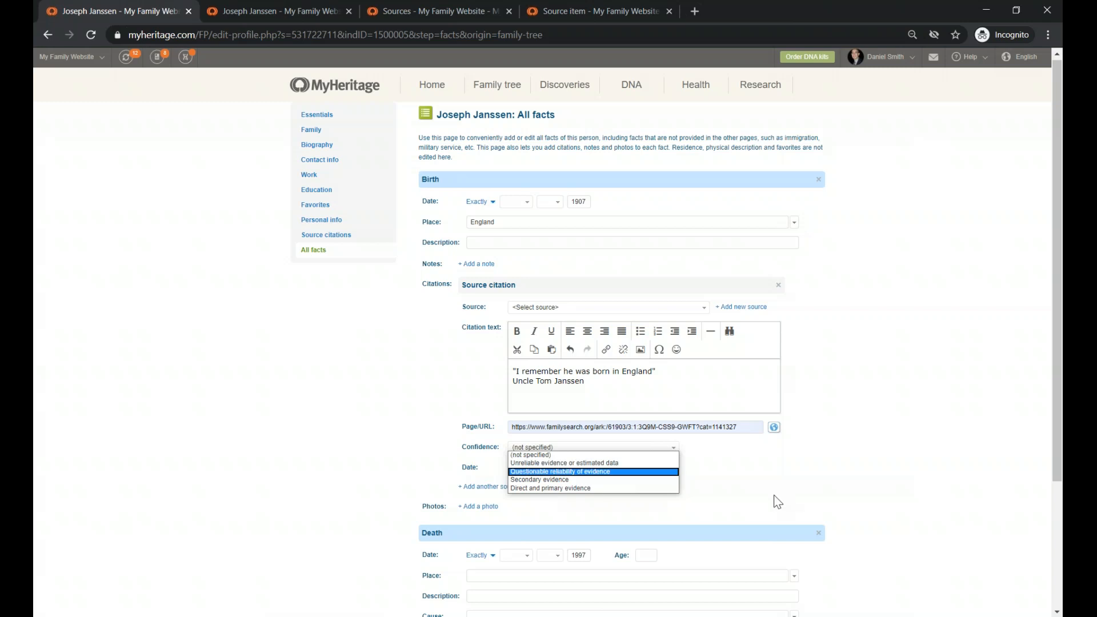
click(723, 487)
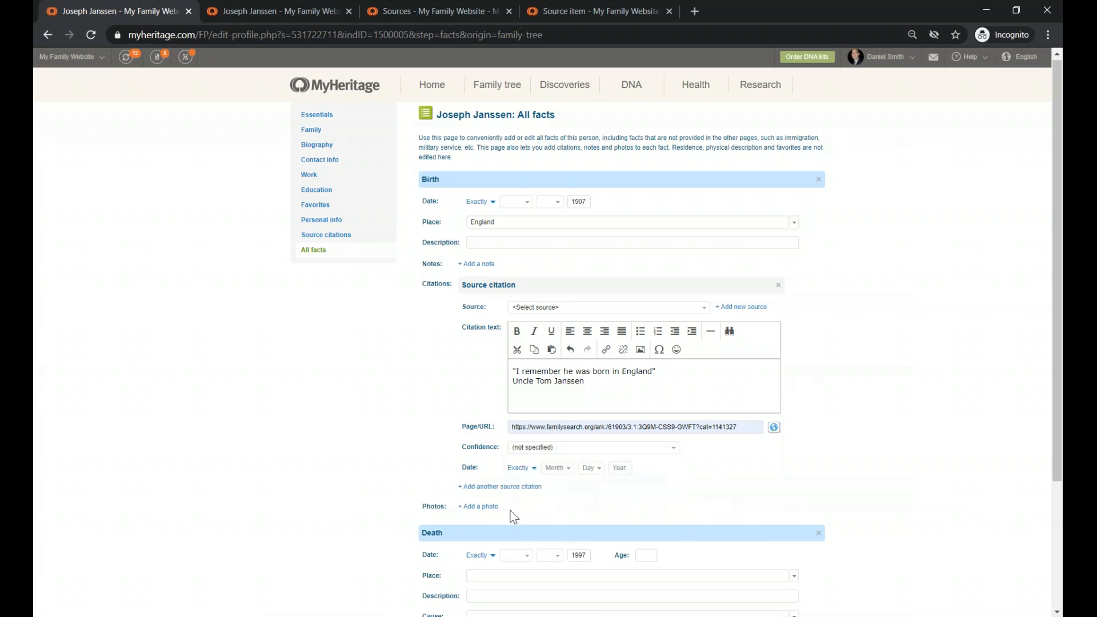
drag(463, 466, 478, 464)
click(566, 471)
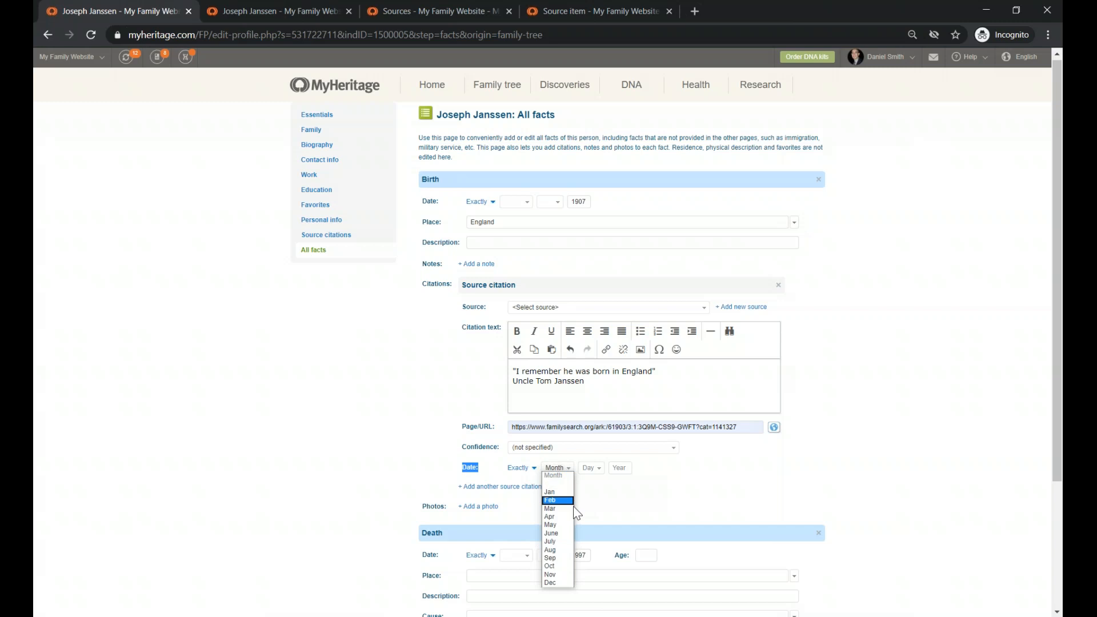
click(559, 533)
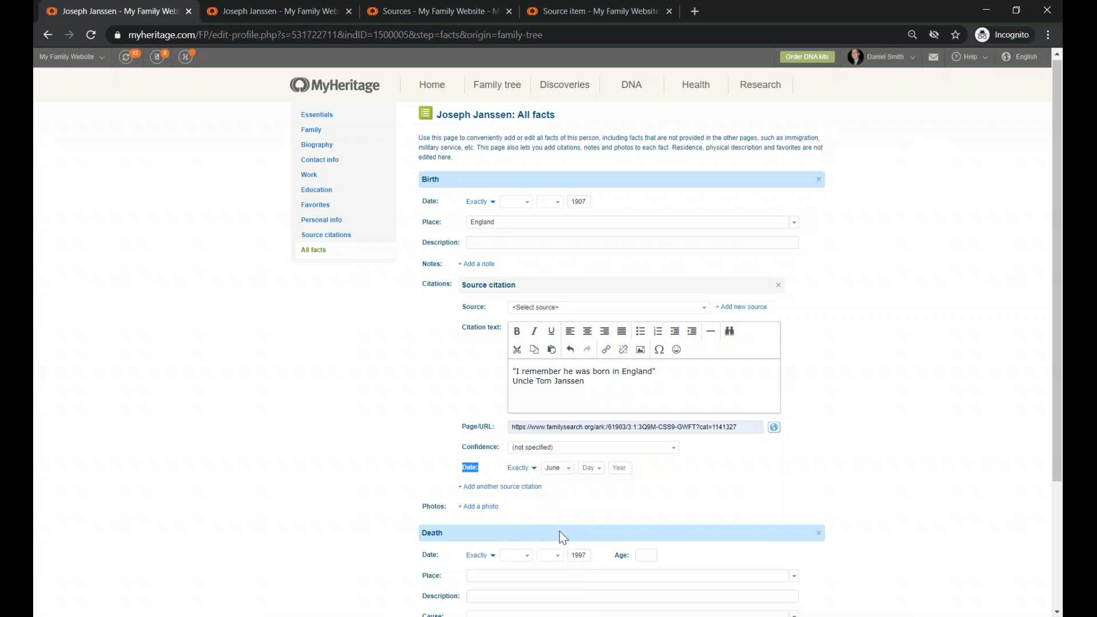
click(591, 469)
scroll(590, 450, down, 3)
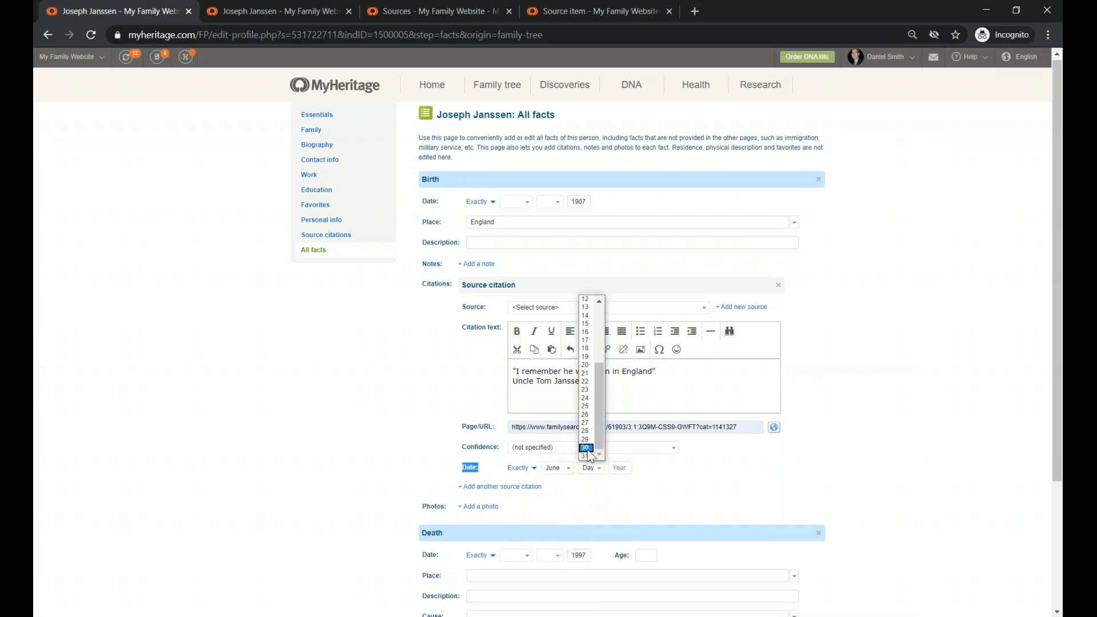
click(588, 449)
click(616, 469)
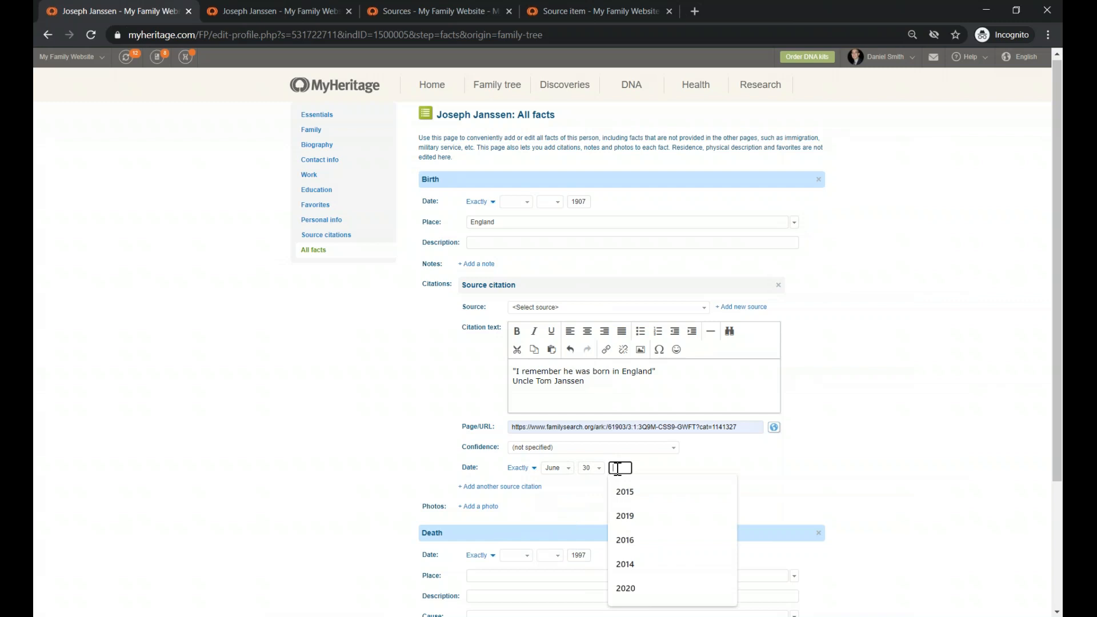
text(2020)
click(608, 497)
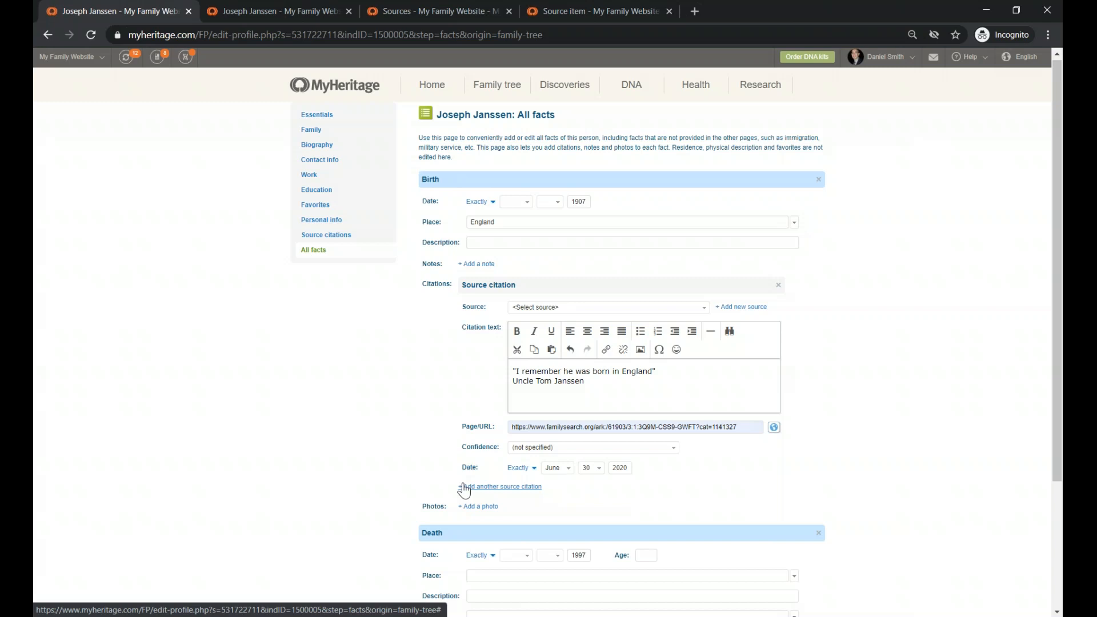
scroll(394, 430, down, 1)
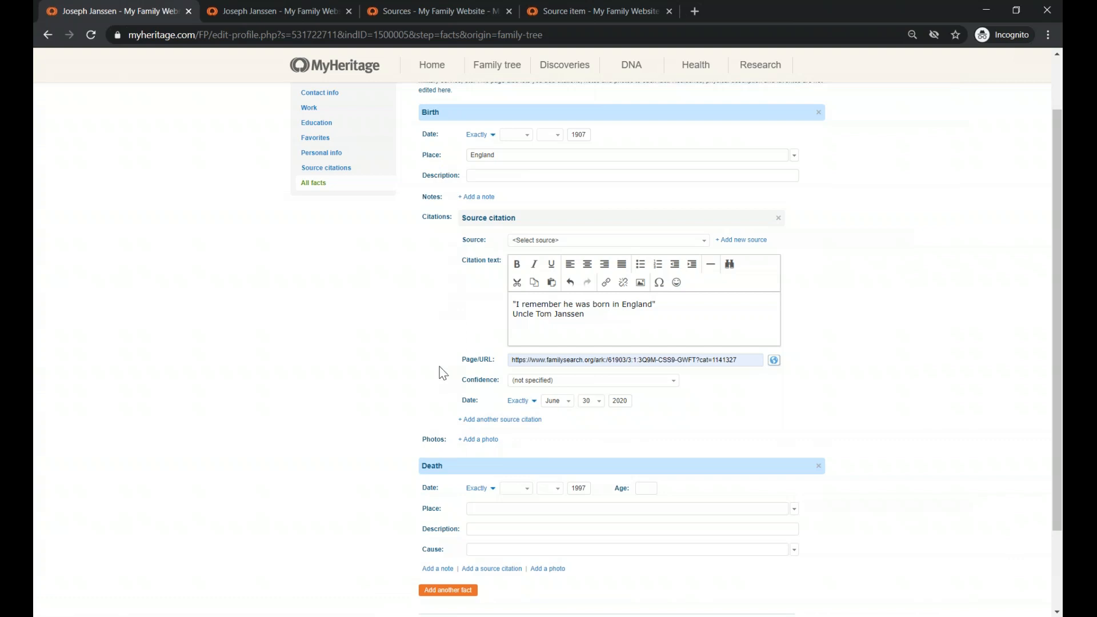
- Cancel out of the All facts editor, discarding edits, back to the family tree
scroll(441, 368, down, 1)
scroll(446, 273, up, 1)
scroll(708, 422, down, 1)
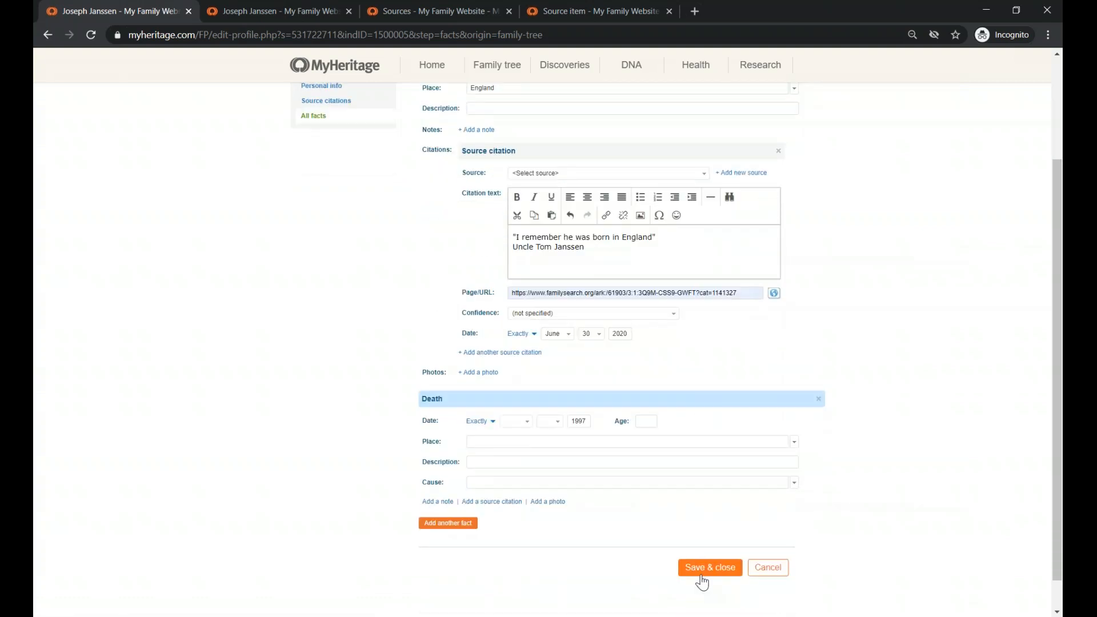
click(765, 575)
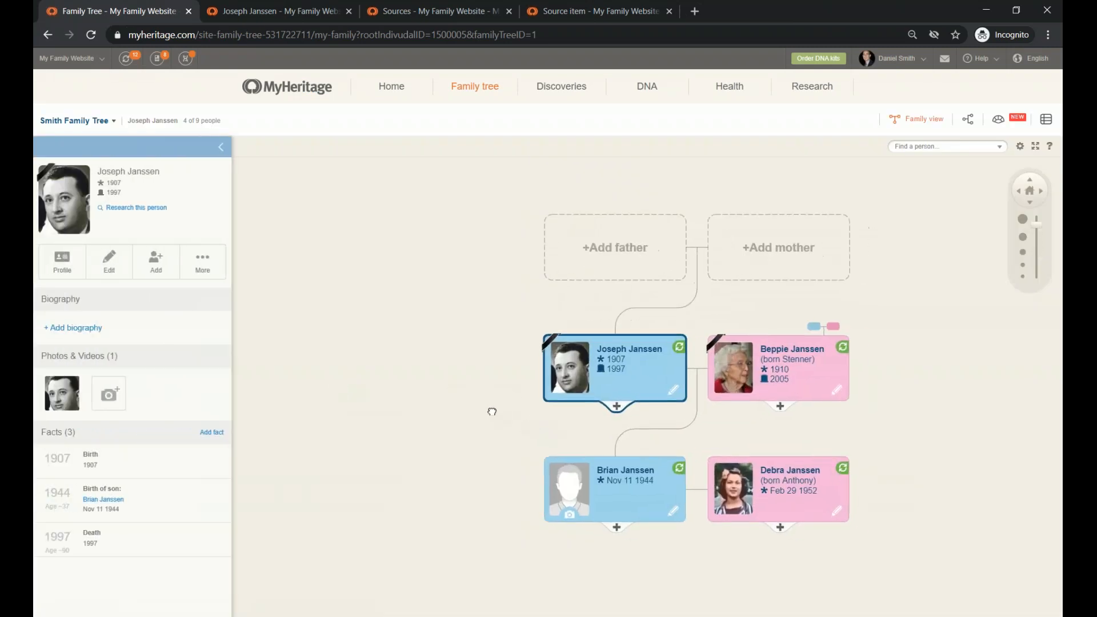
- Open the Sources list through the Family tree menu's More options
mouse_move(470, 94)
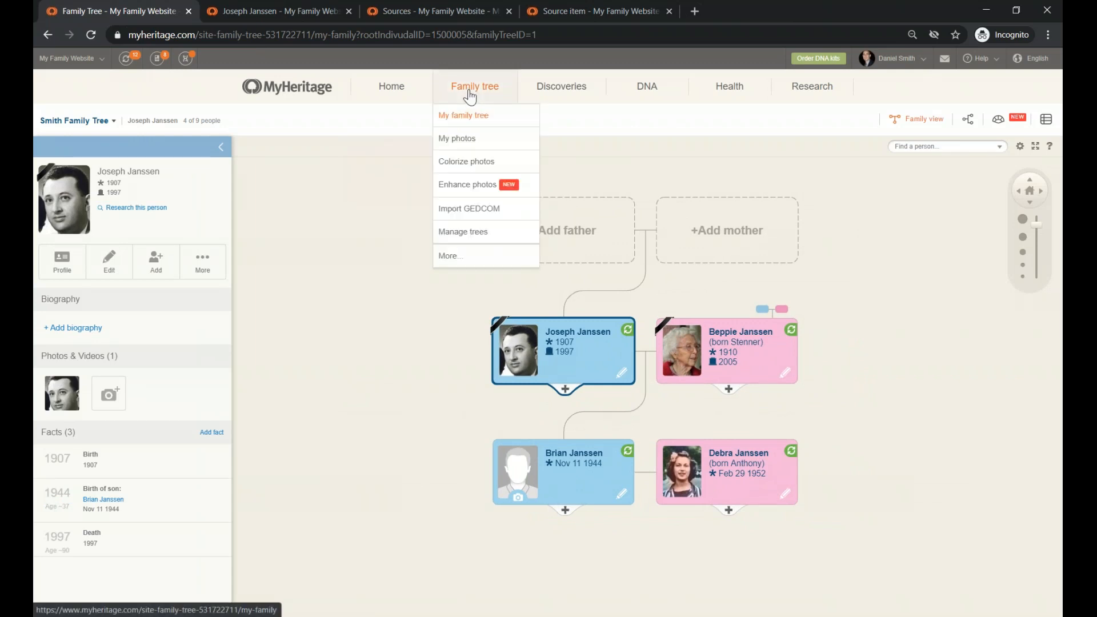
click(463, 260)
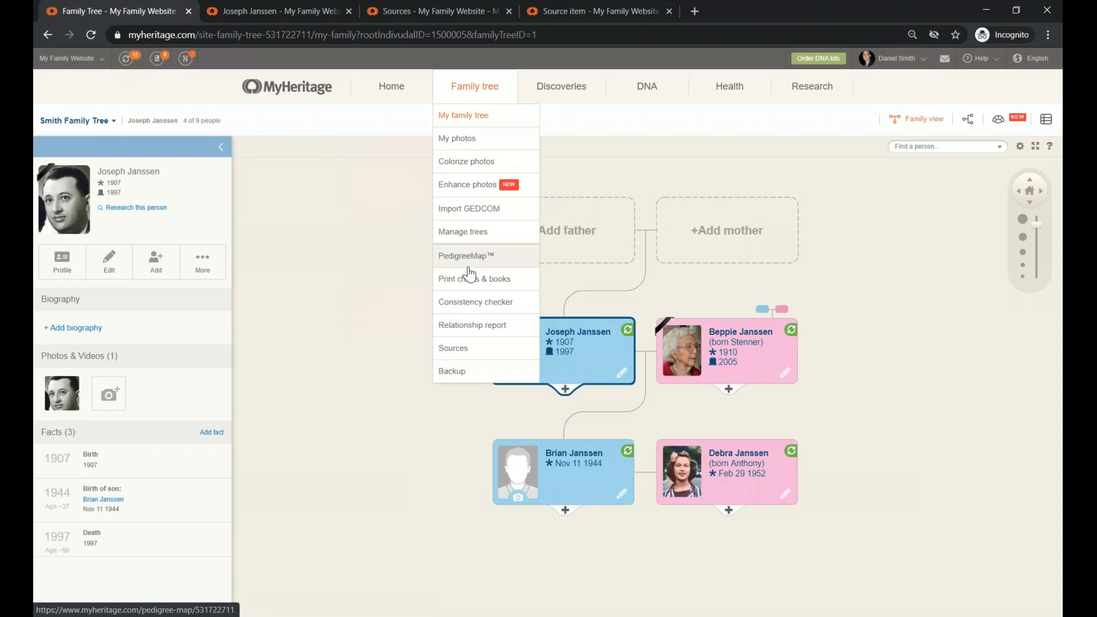
click(468, 359)
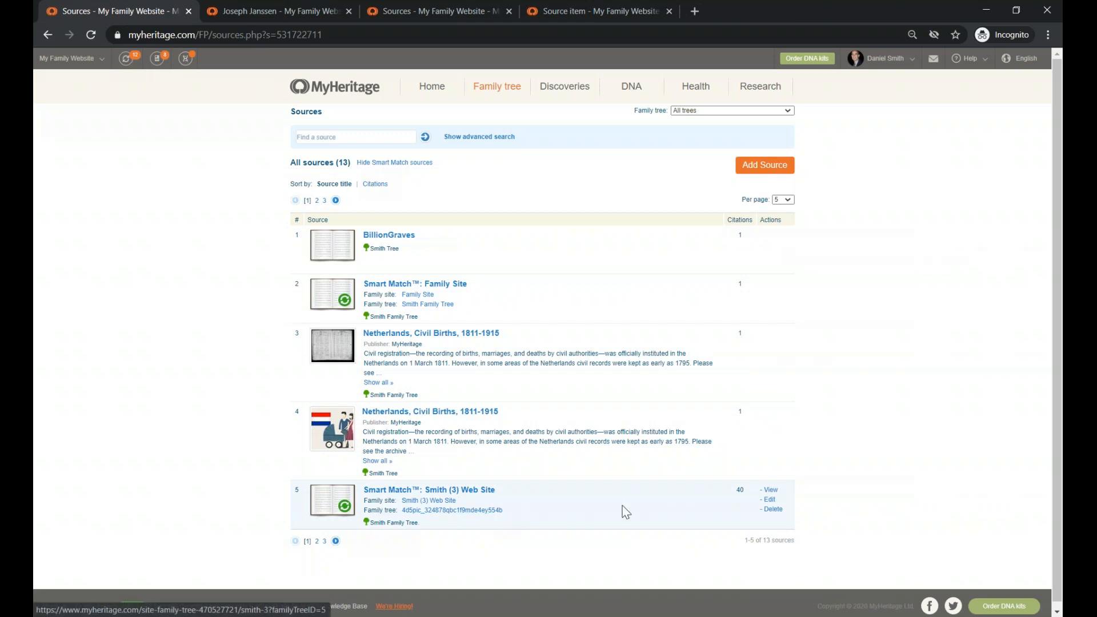
double_click(740, 490)
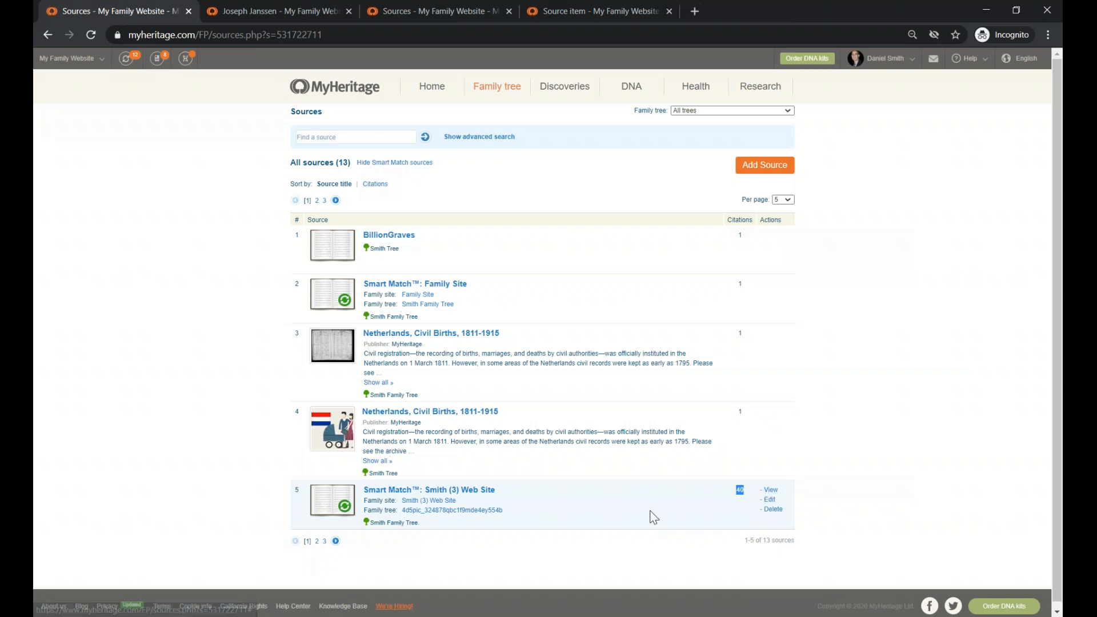
click(374, 166)
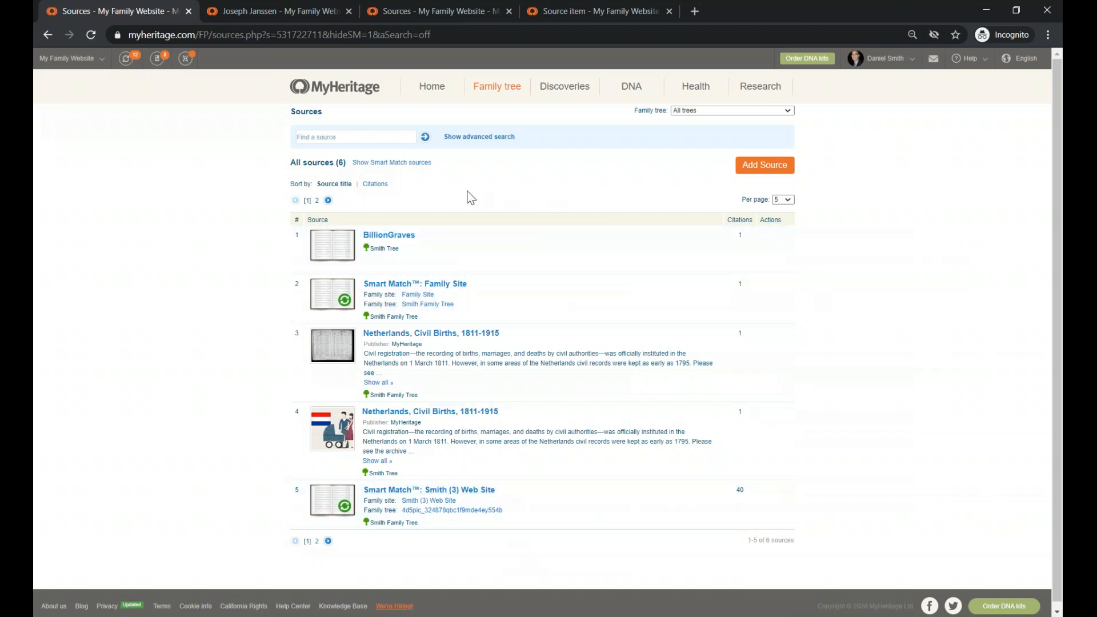
click(409, 164)
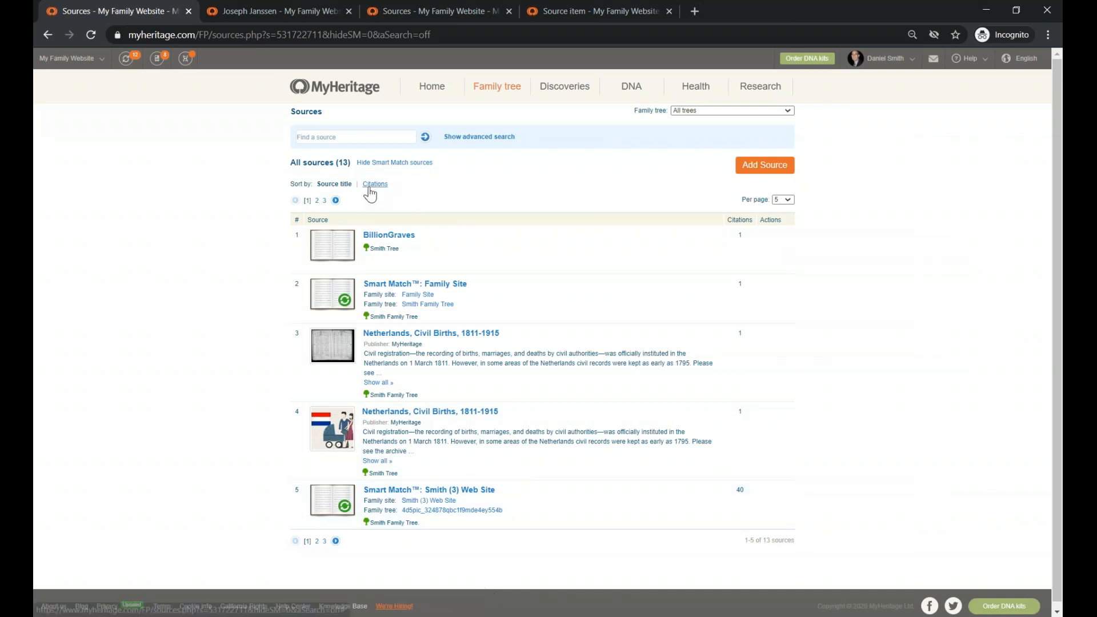
- Sort the sources by citation count, most-cited first, keeping 5 per page
click(369, 189)
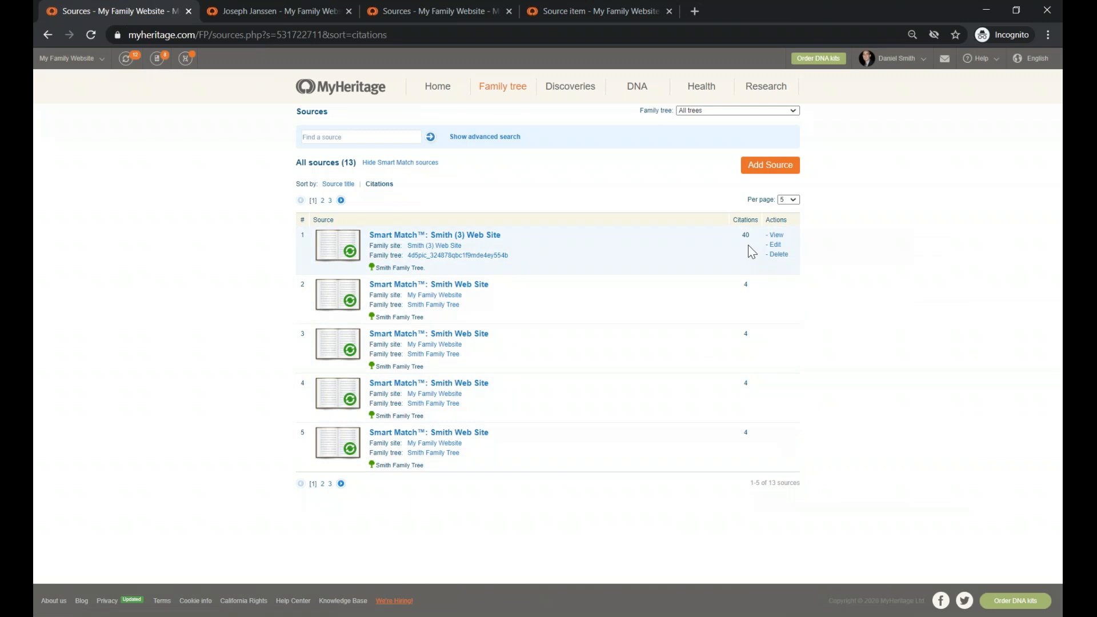
click(793, 200)
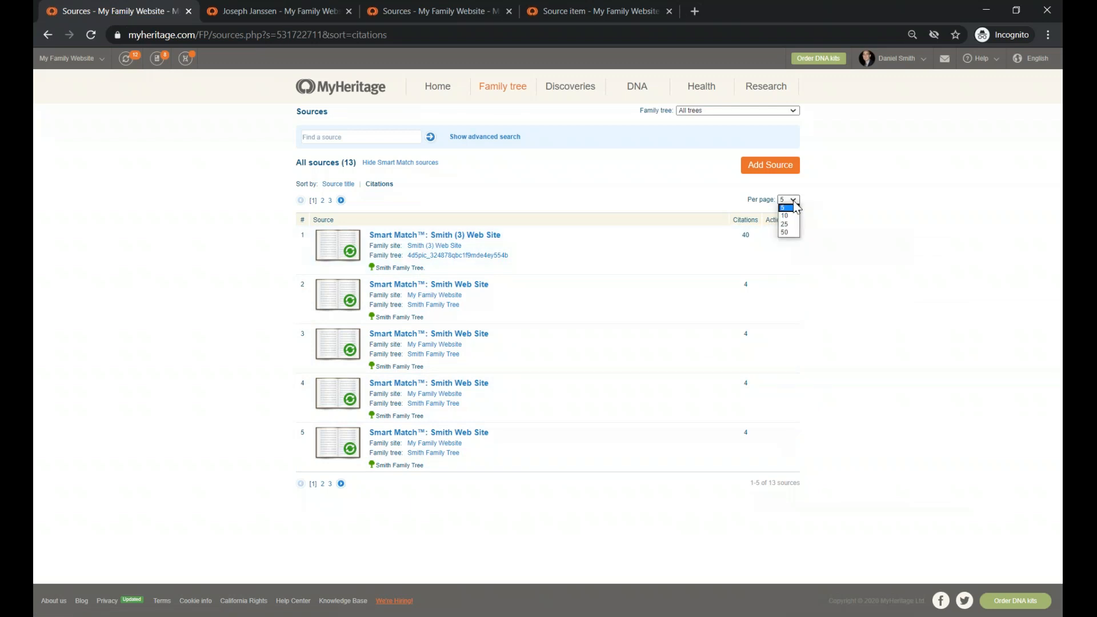
click(637, 170)
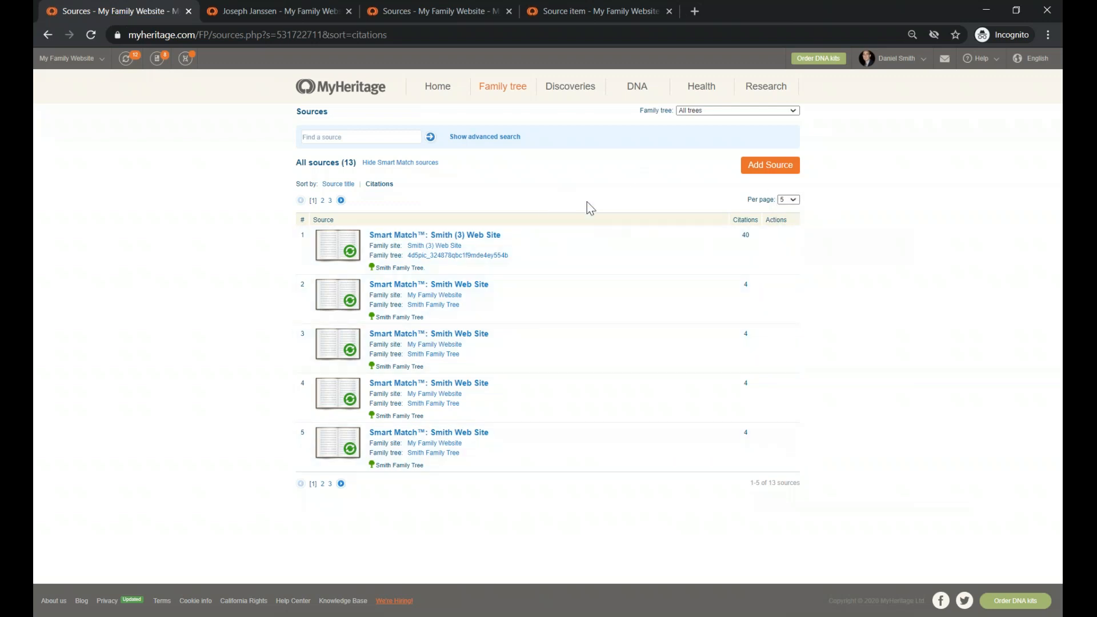
- Search the sources for 'billion' across all fields, then return to the full list
click(401, 134)
text(billion)
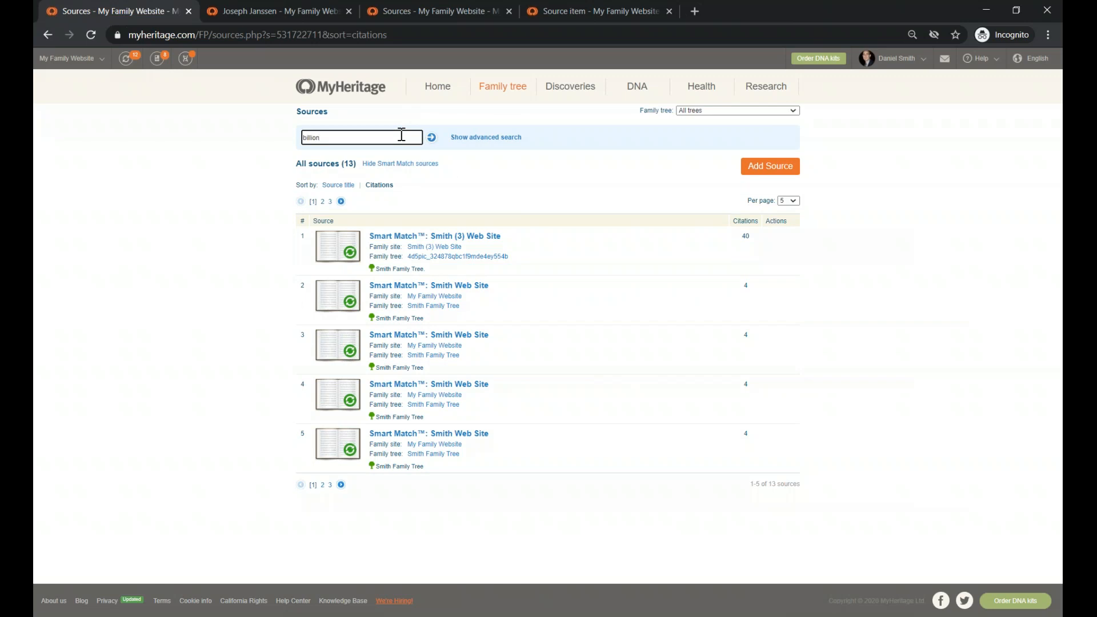
key(Return)
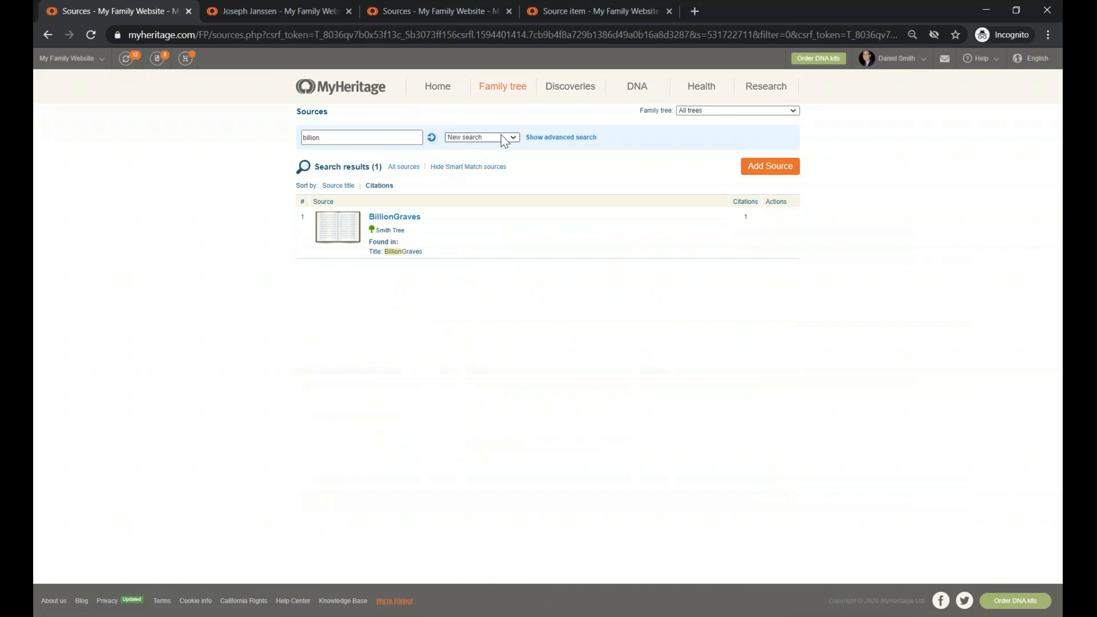
click(534, 138)
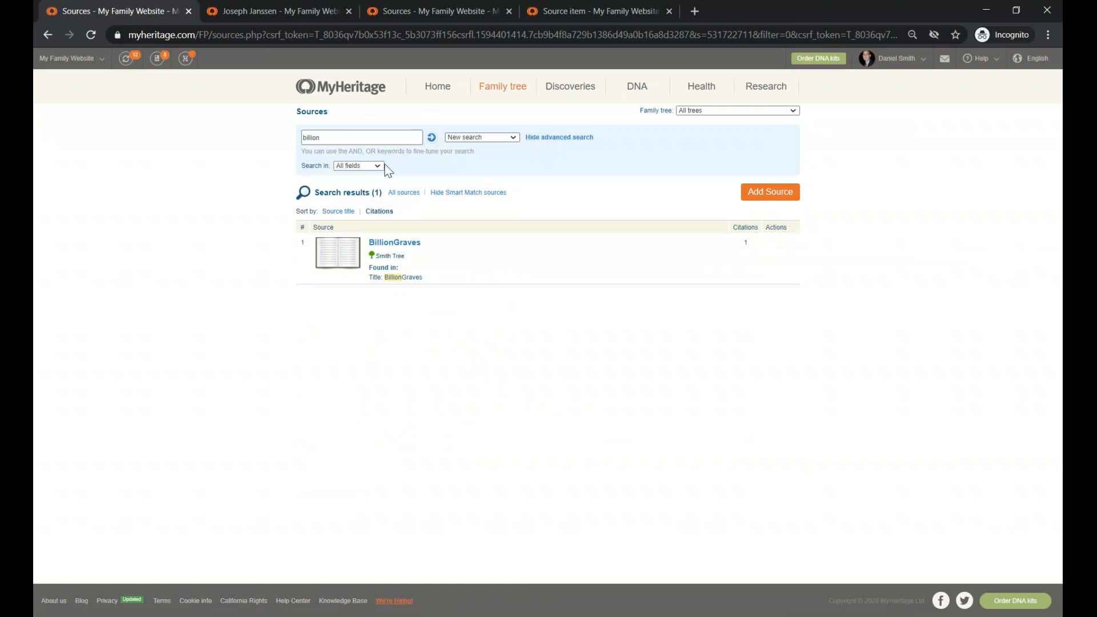
click(377, 165)
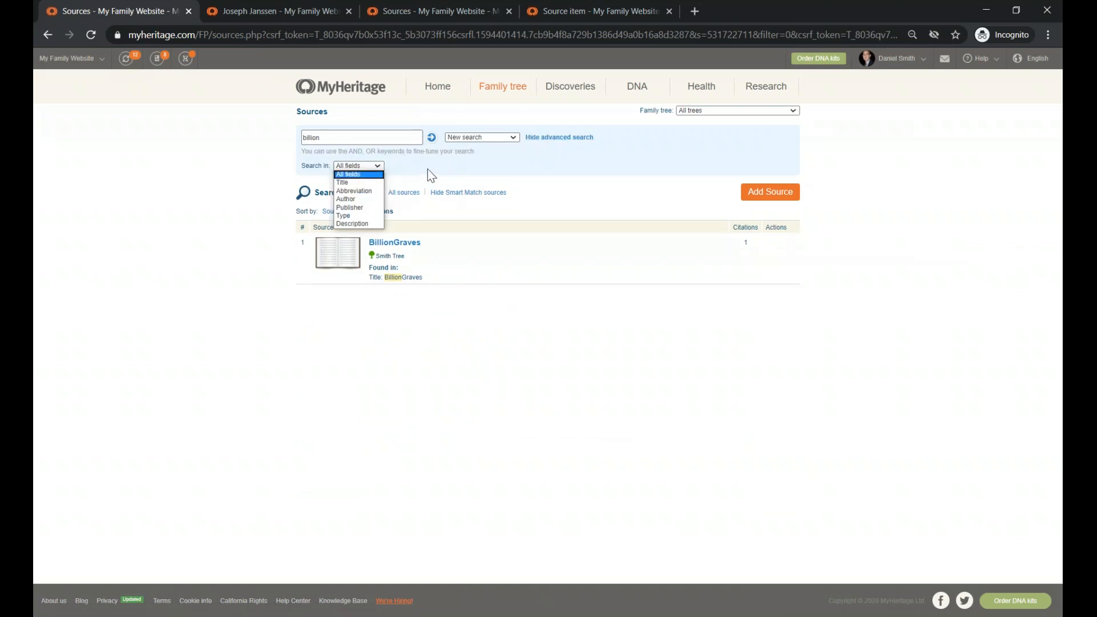
click(557, 196)
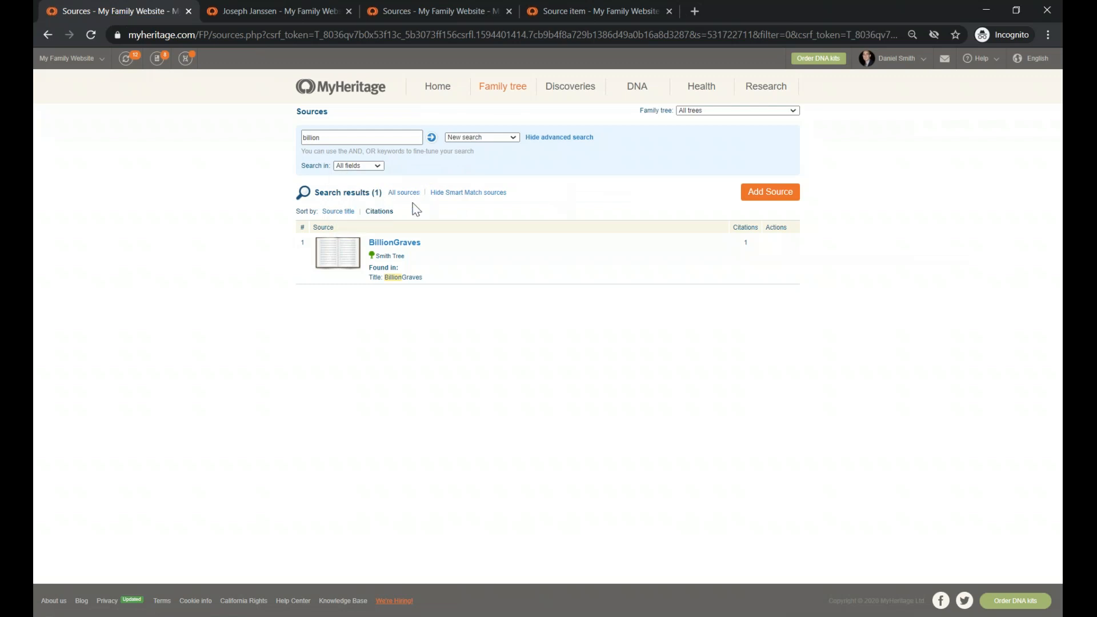
click(403, 193)
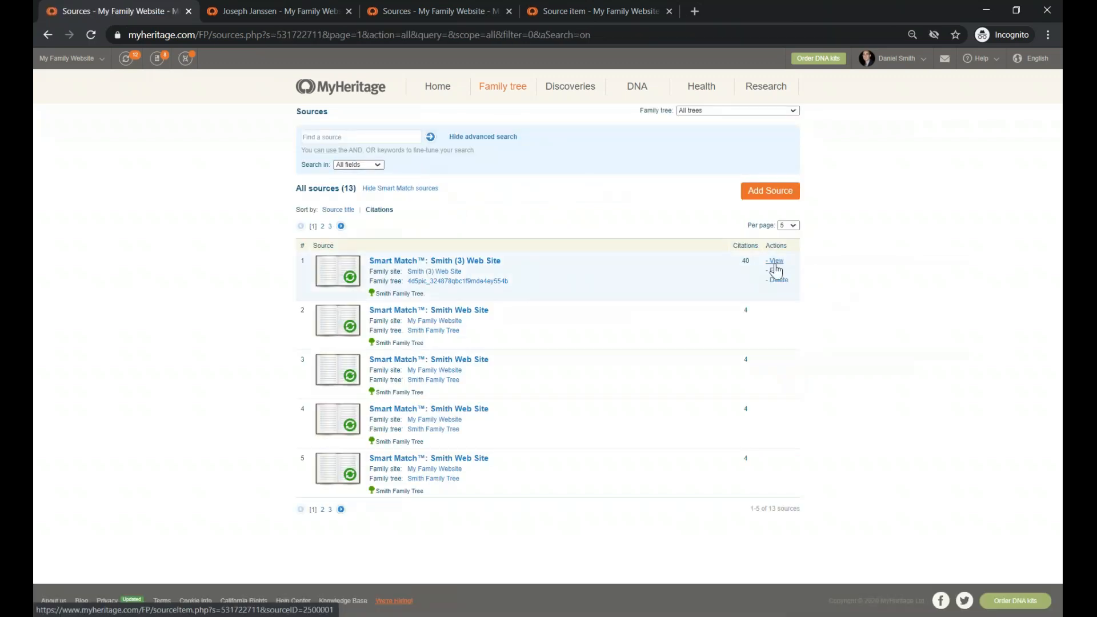
- Open the Smart Match™: Smith (3) Web Site source page and view its details without editing
click(775, 268)
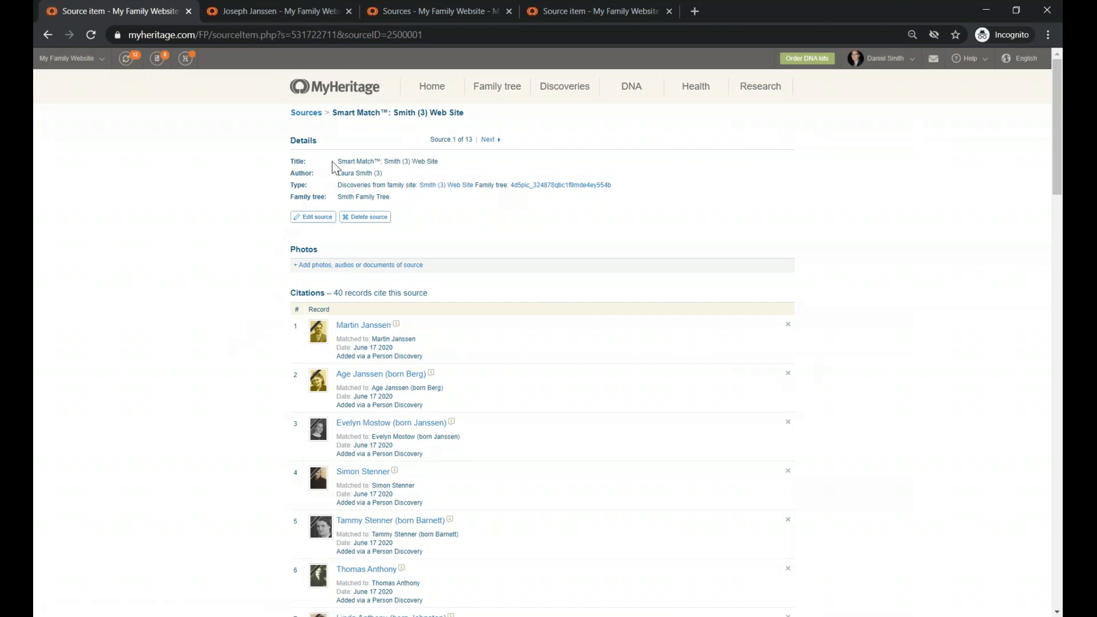
drag(342, 162, 443, 164)
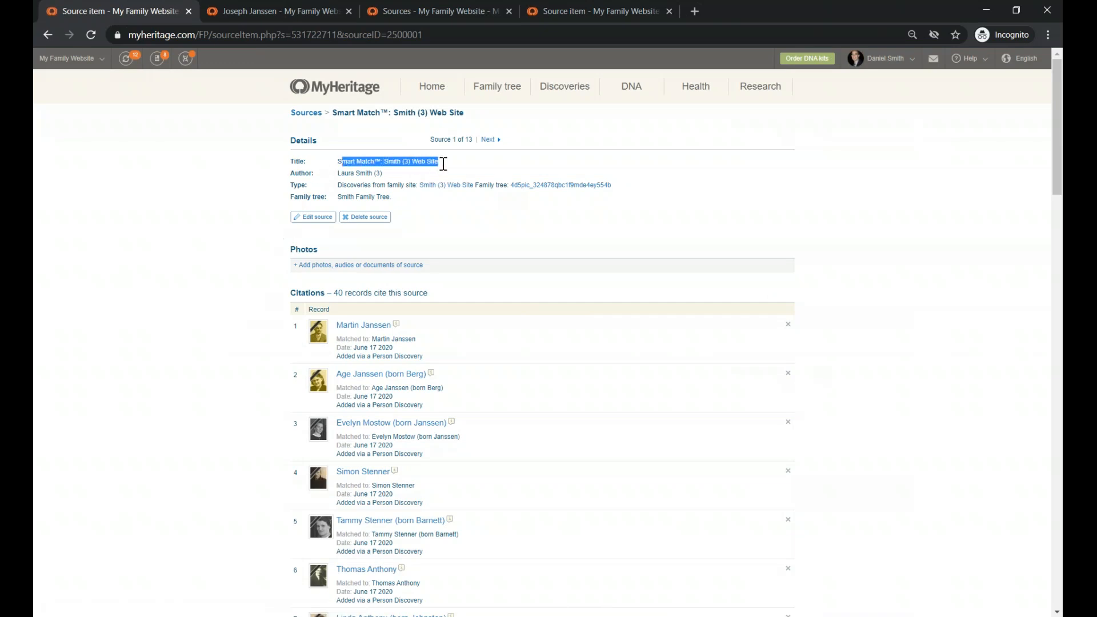
click(309, 218)
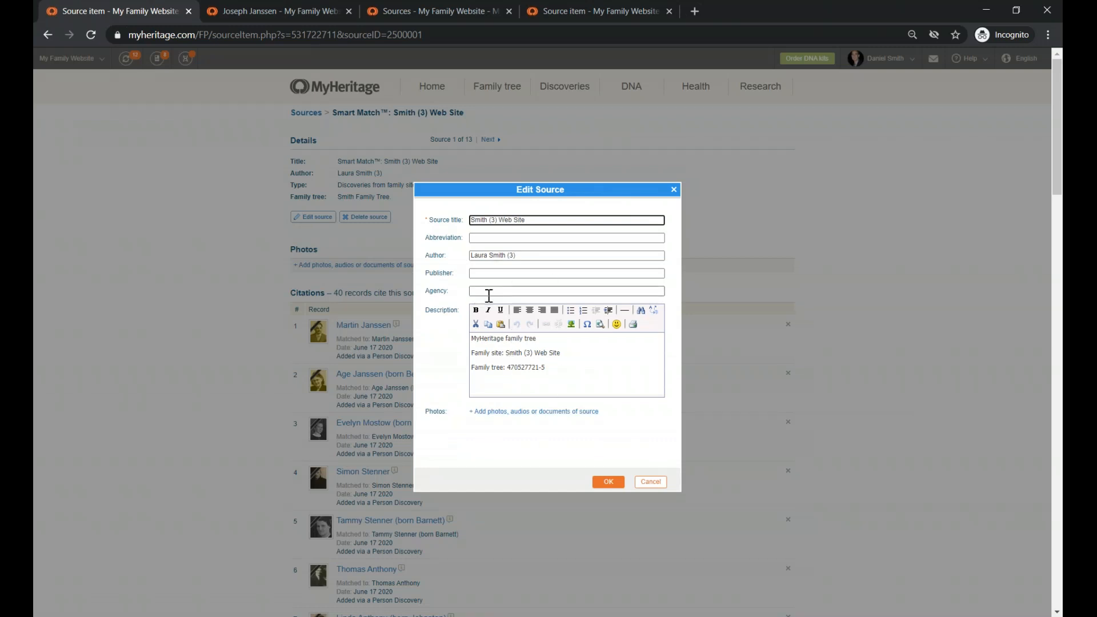
click(650, 482)
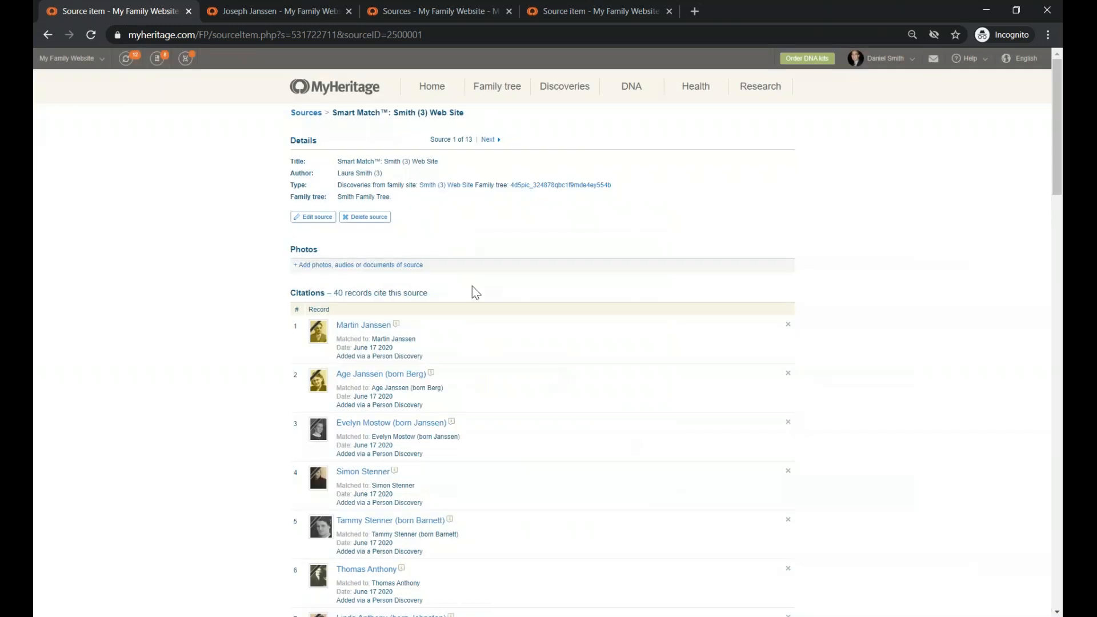
drag(340, 173, 387, 173)
click(341, 184)
drag(341, 184, 419, 183)
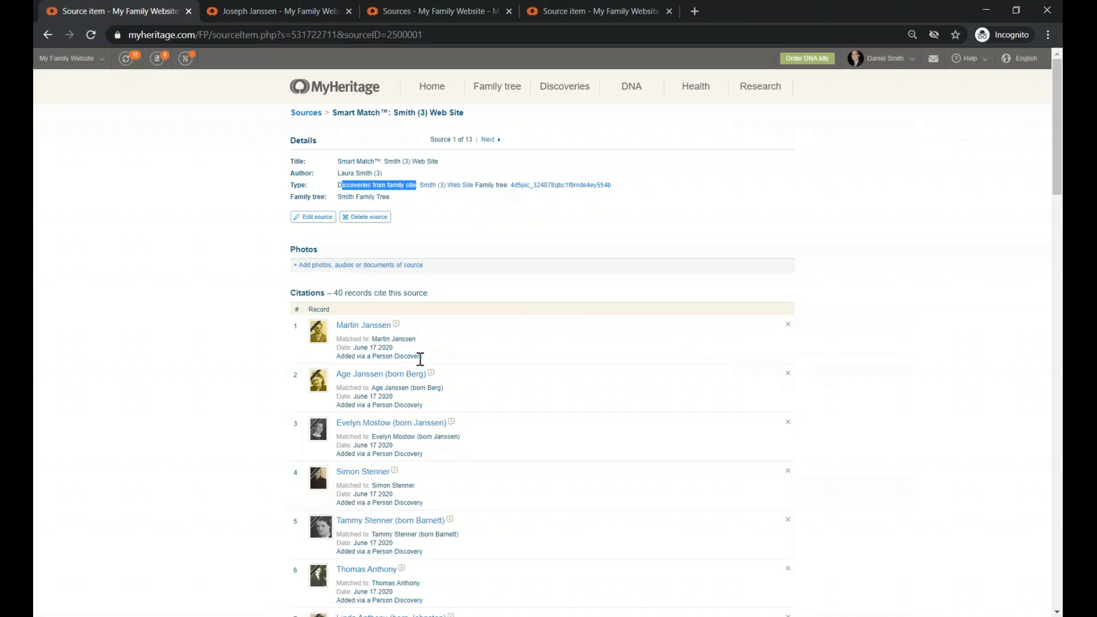
scroll(422, 391, down, 2)
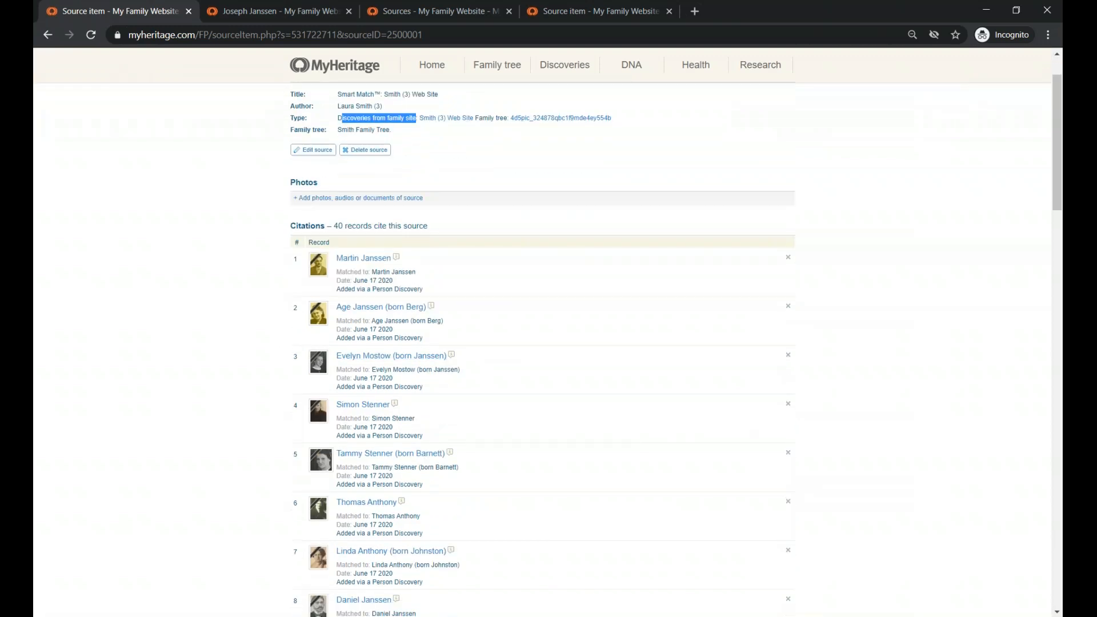
scroll(365, 246, down, 2)
mouse_move(364, 233)
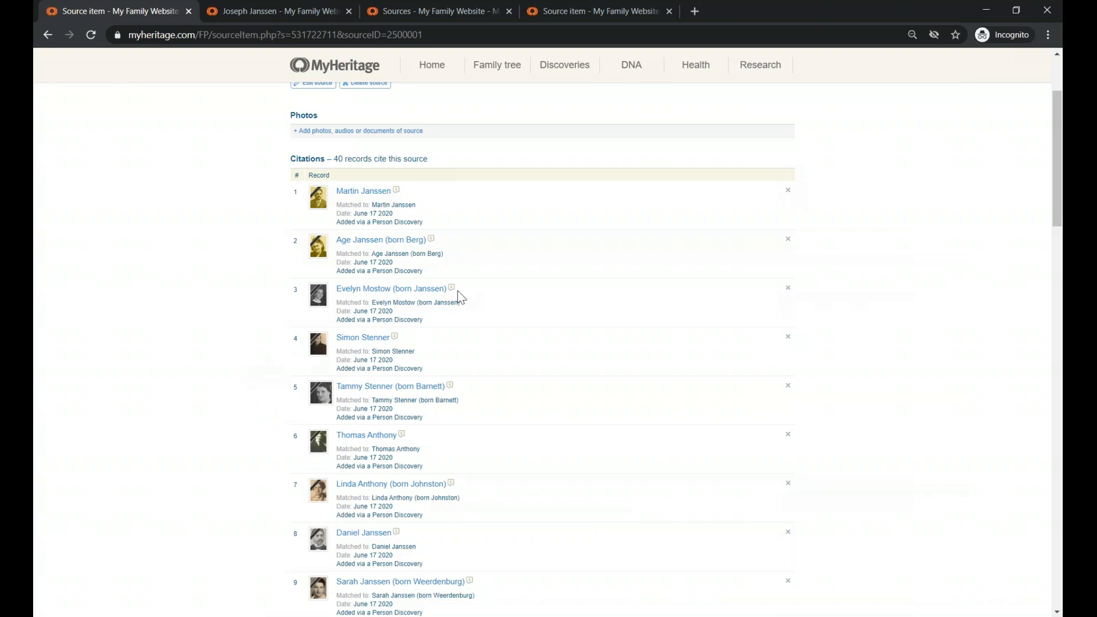
scroll(462, 470, down, 3)
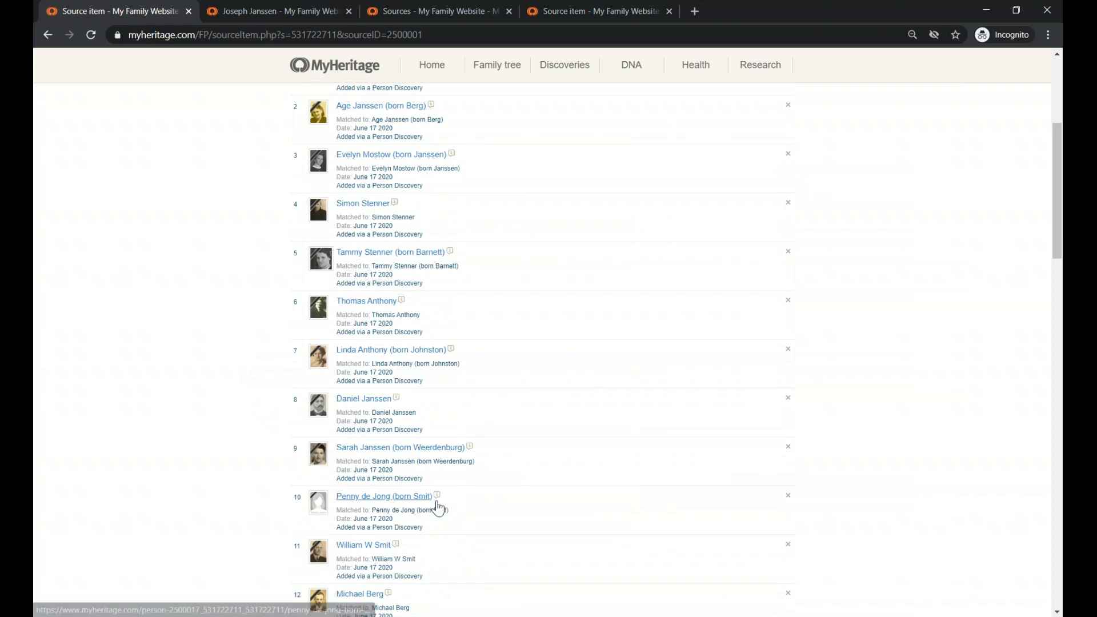
scroll(460, 423, up, 4)
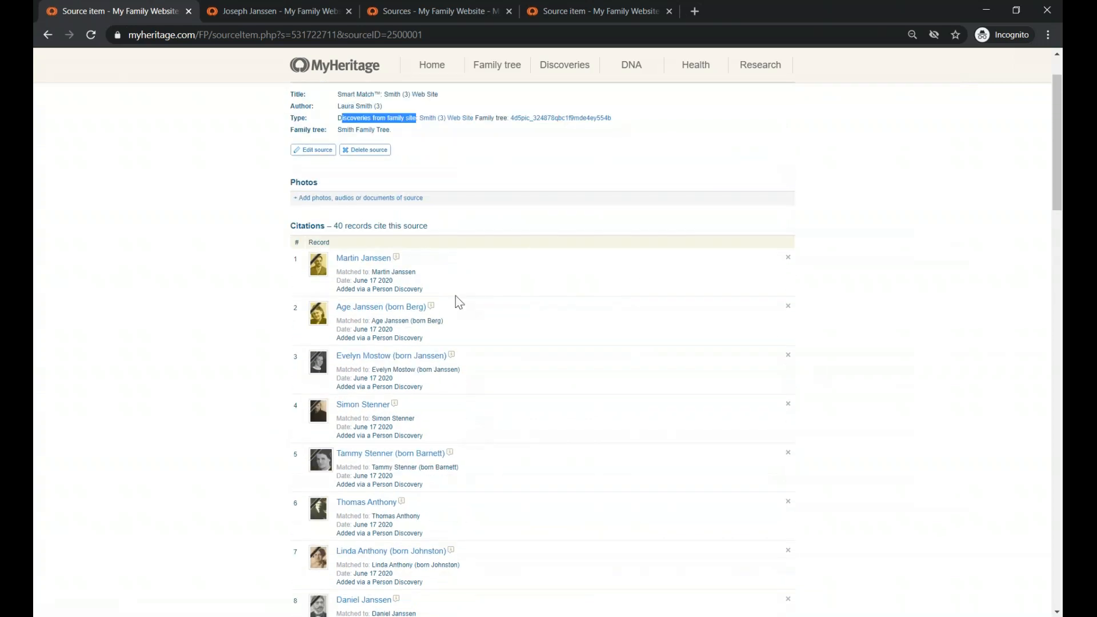
scroll(759, 323, up, 2)
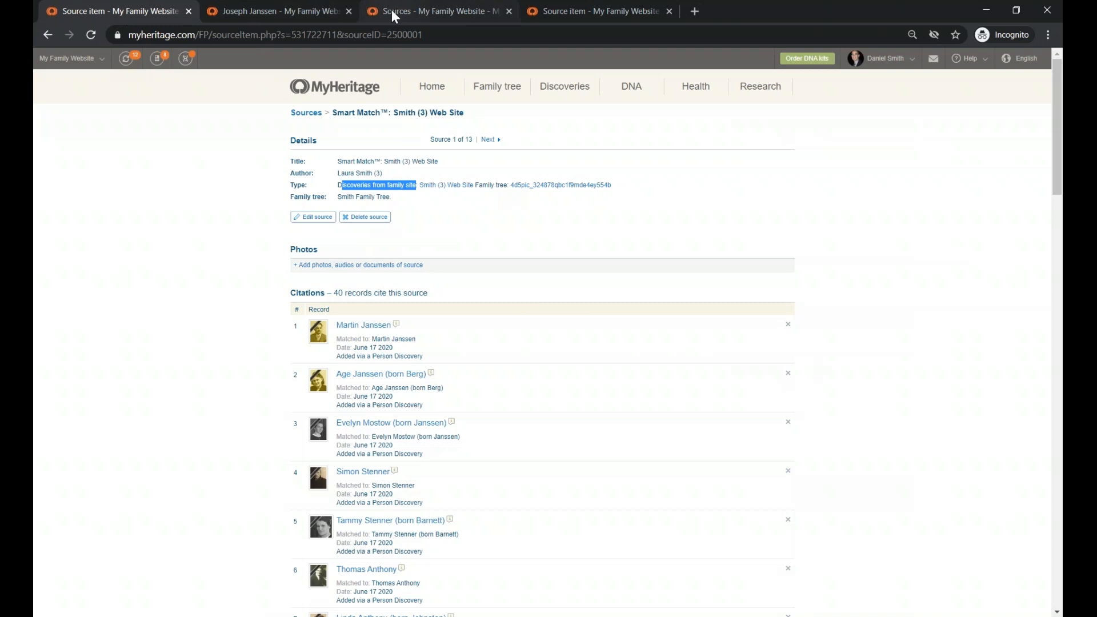
- Go back to the Sources list and open the Netherlands, Civil Births, 1811-1915 source
click(287, 15)
click(426, 11)
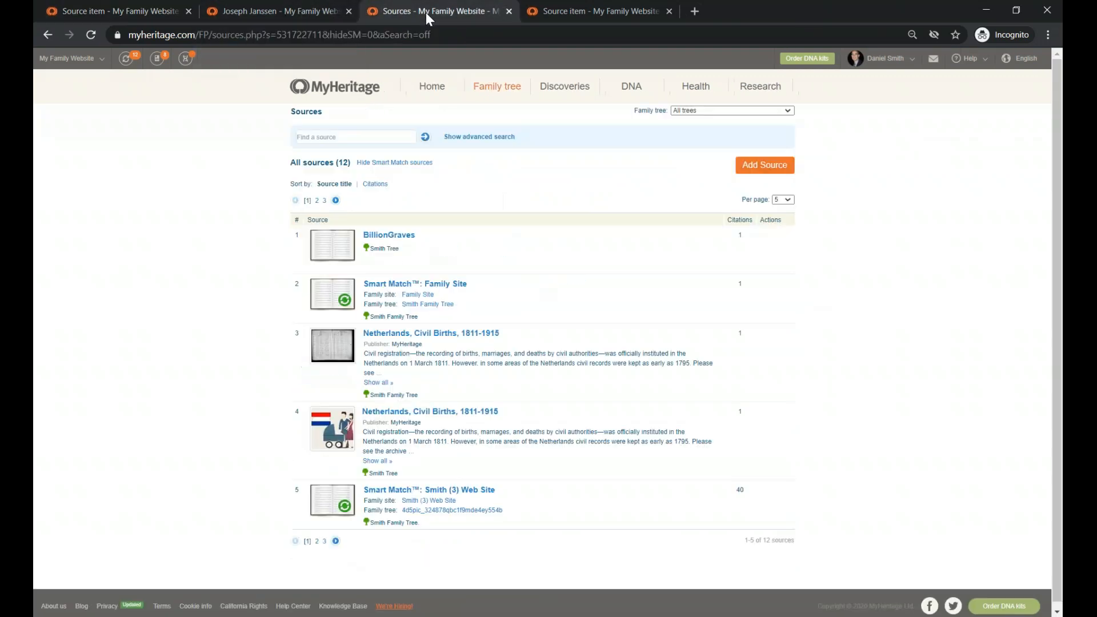
click(581, 7)
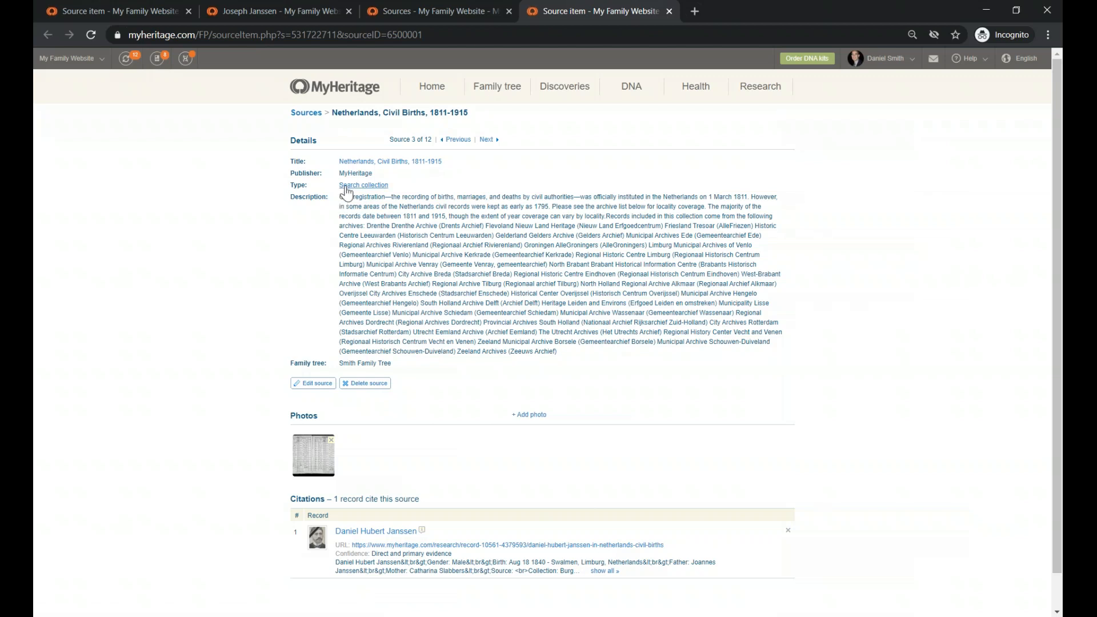
- Expand the full details of the source's single 1840 birth citation
drag(340, 196, 599, 358)
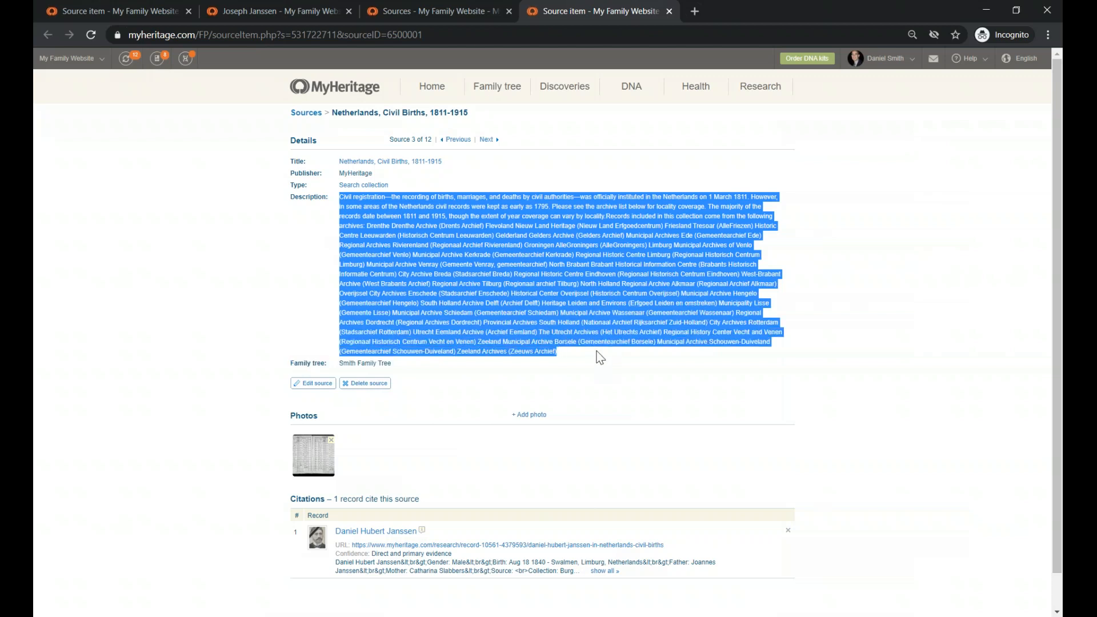
click(316, 287)
scroll(440, 382, down, 1)
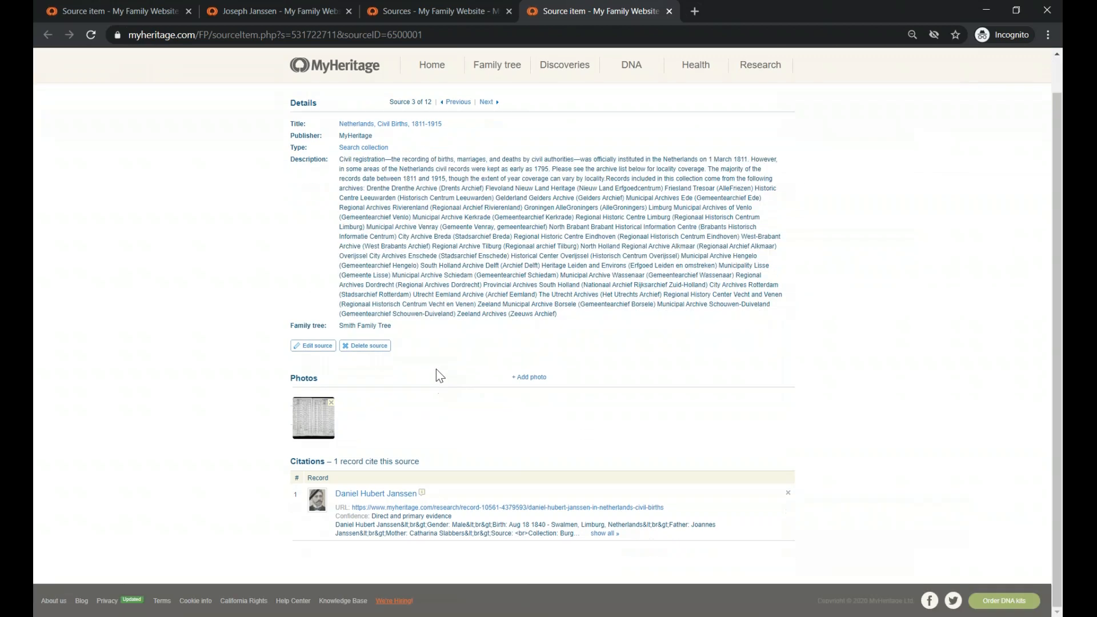
click(603, 533)
scroll(539, 488, down, 1)
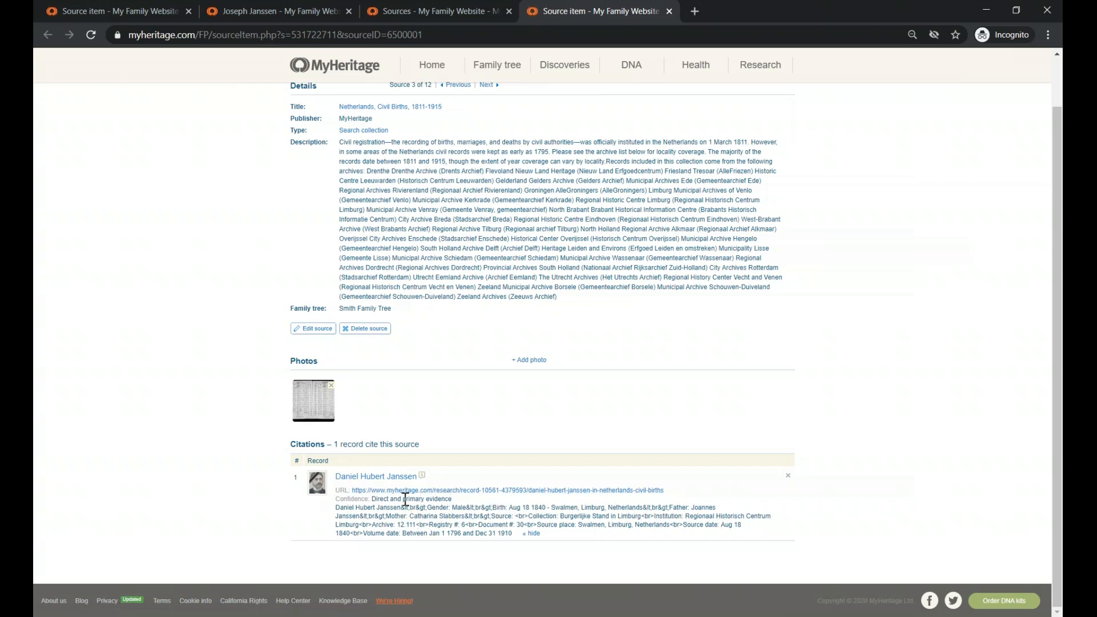
- Open the profile of the person cited in the Netherlands civil births record
mouse_move(403, 483)
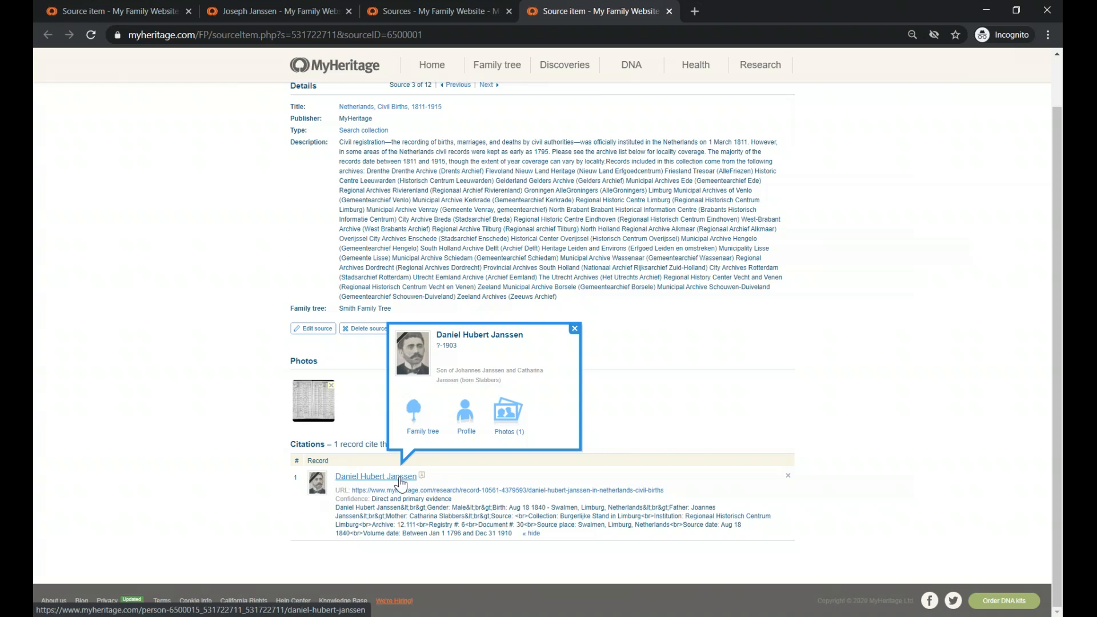
click(399, 479)
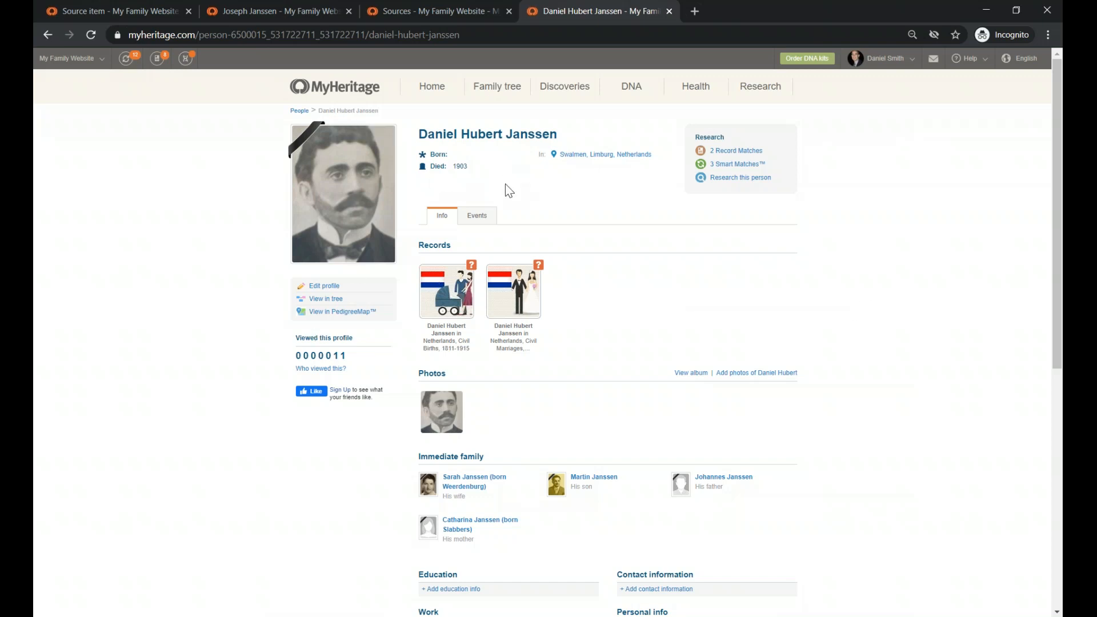
- Open the cited person's profile editor on Essentials, showing his Swalmen birthplace
click(239, 9)
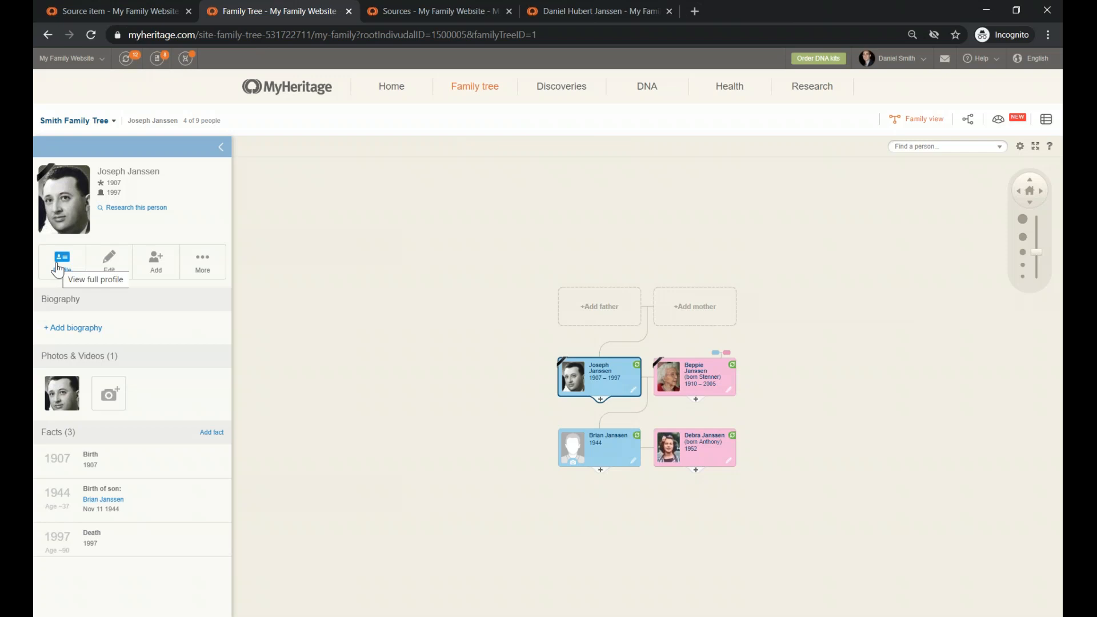
click(564, 12)
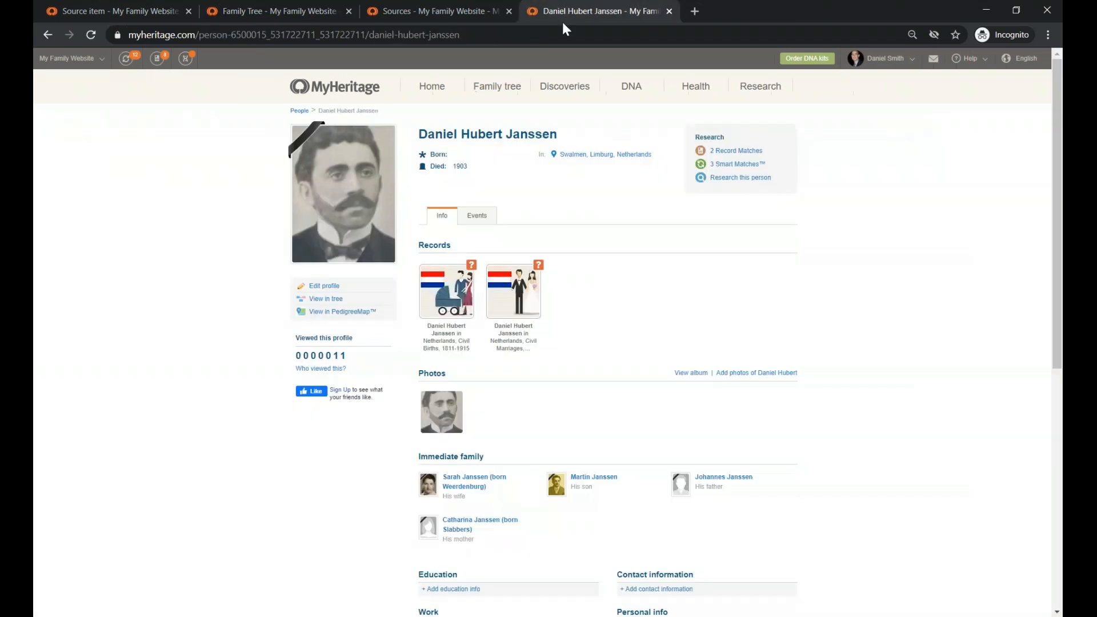
click(324, 288)
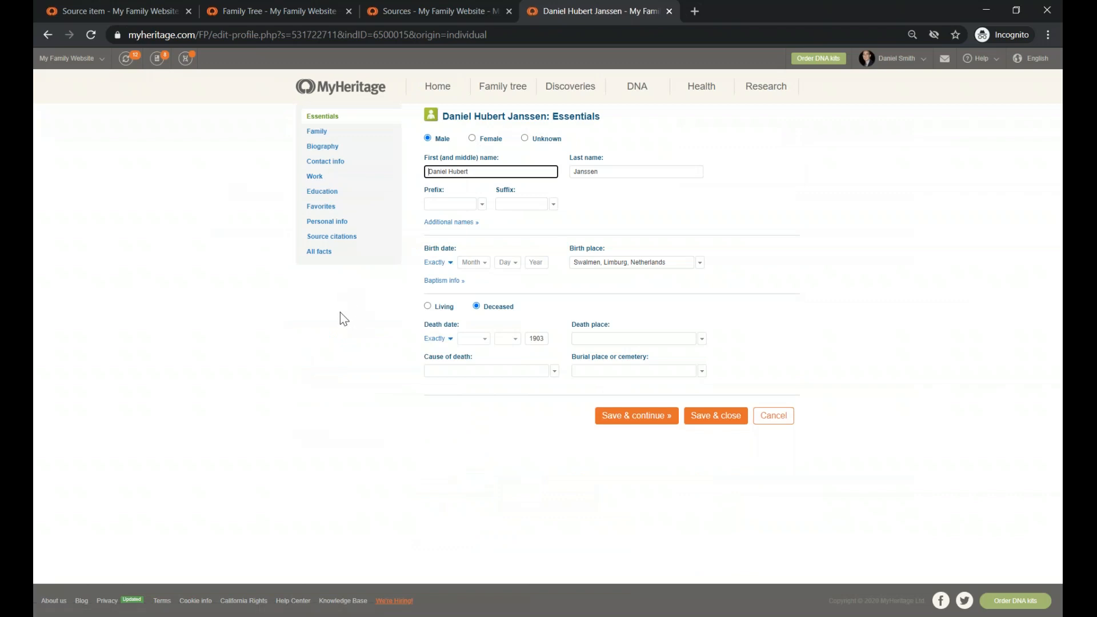
- View the profile's All facts list, then go back to the presentation's Announcements slide
click(319, 252)
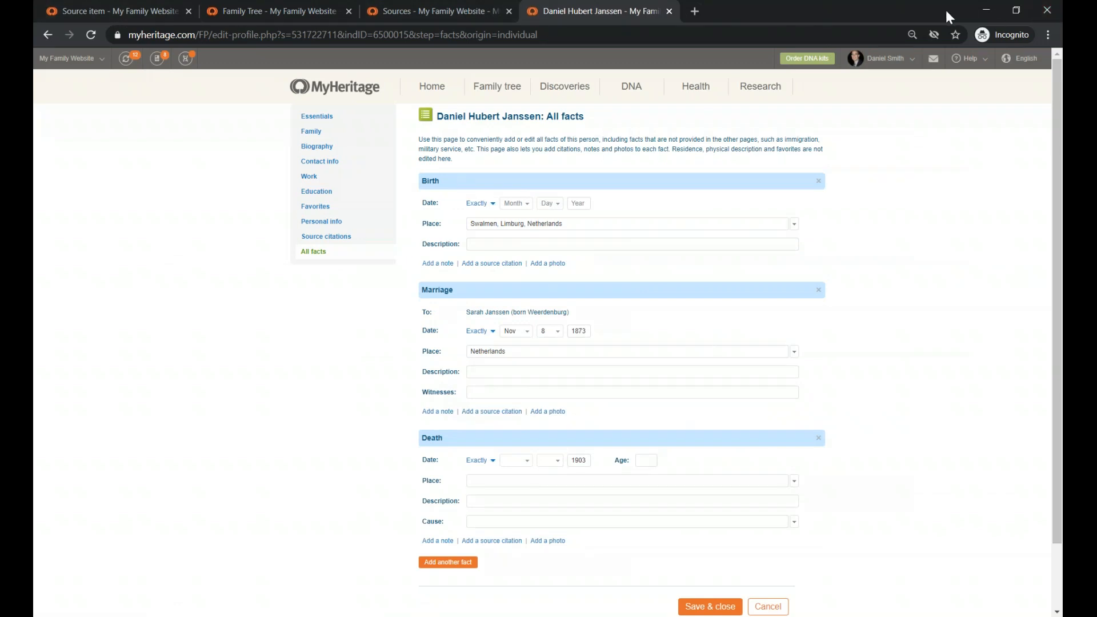
click(988, 12)
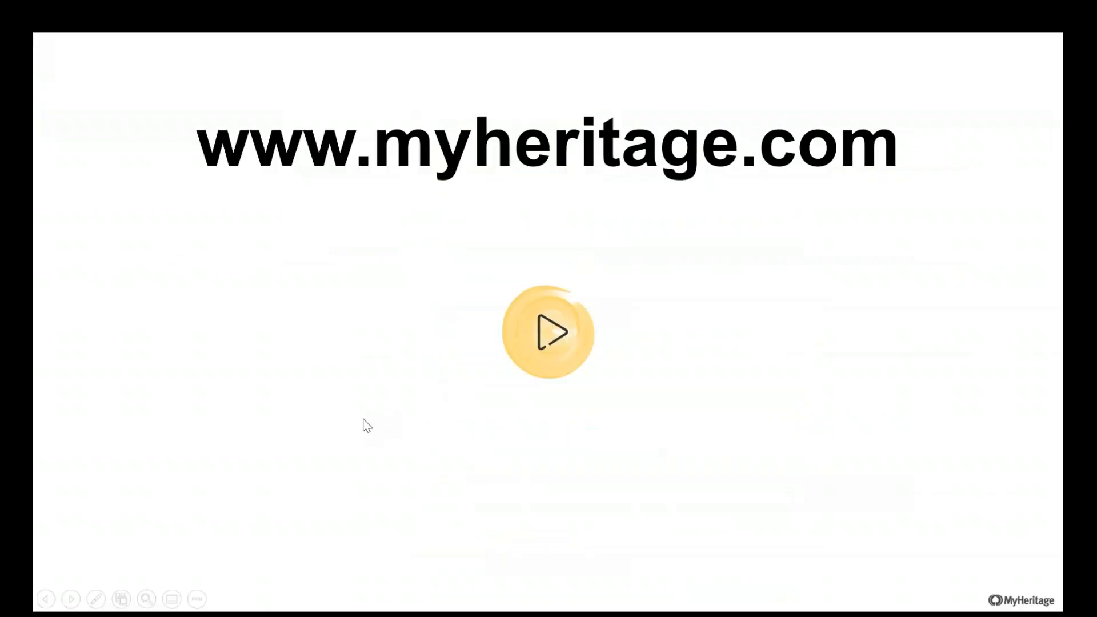
click(364, 422)
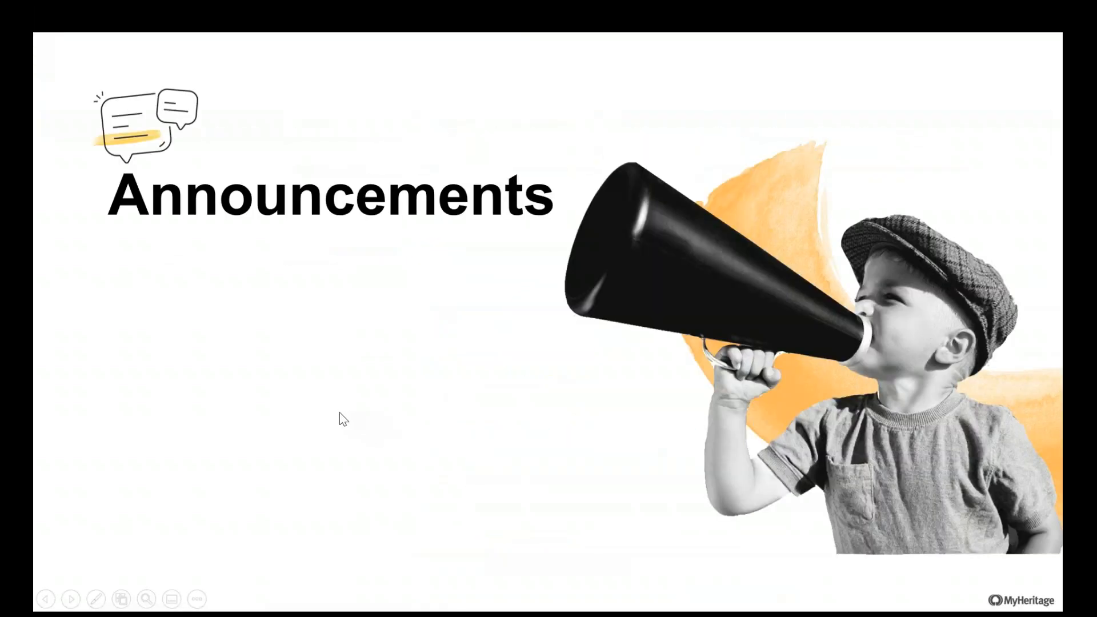